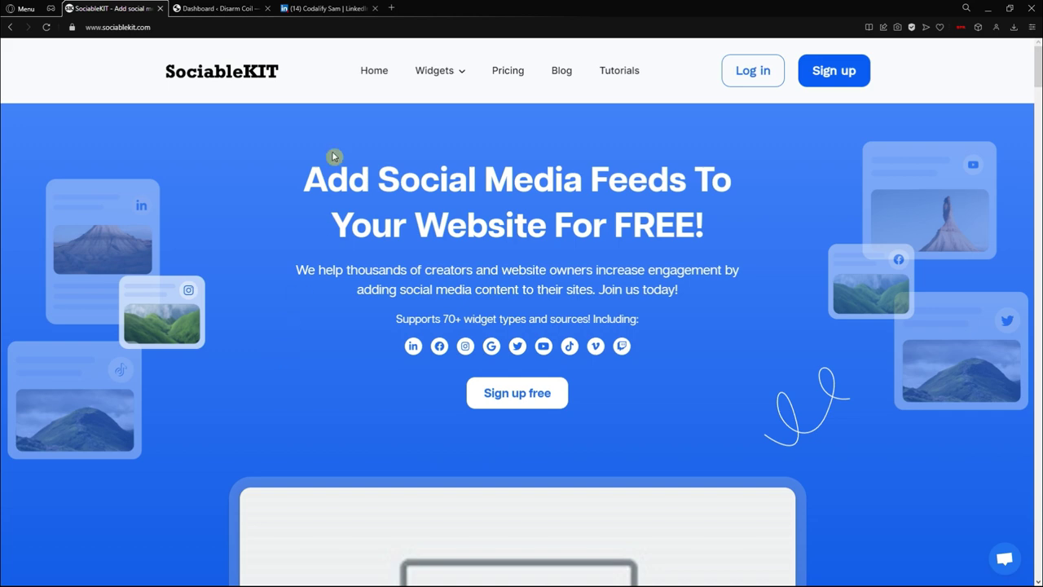
# View the LinkedIn profile page whose posts feed the widget and return to the SociableKIT homepage.
pyautogui.click(306, 10)
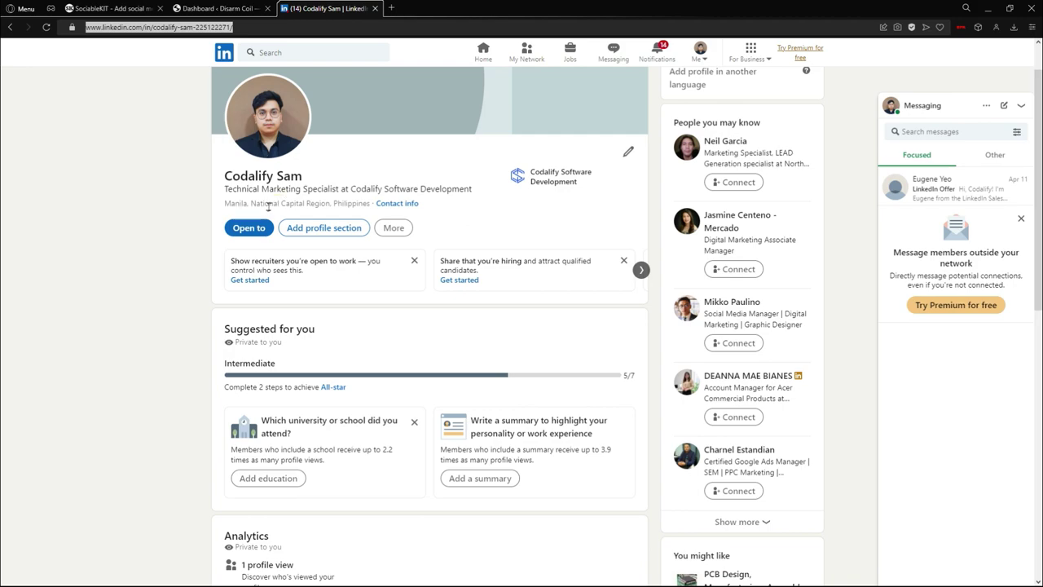
pyautogui.click(188, 188)
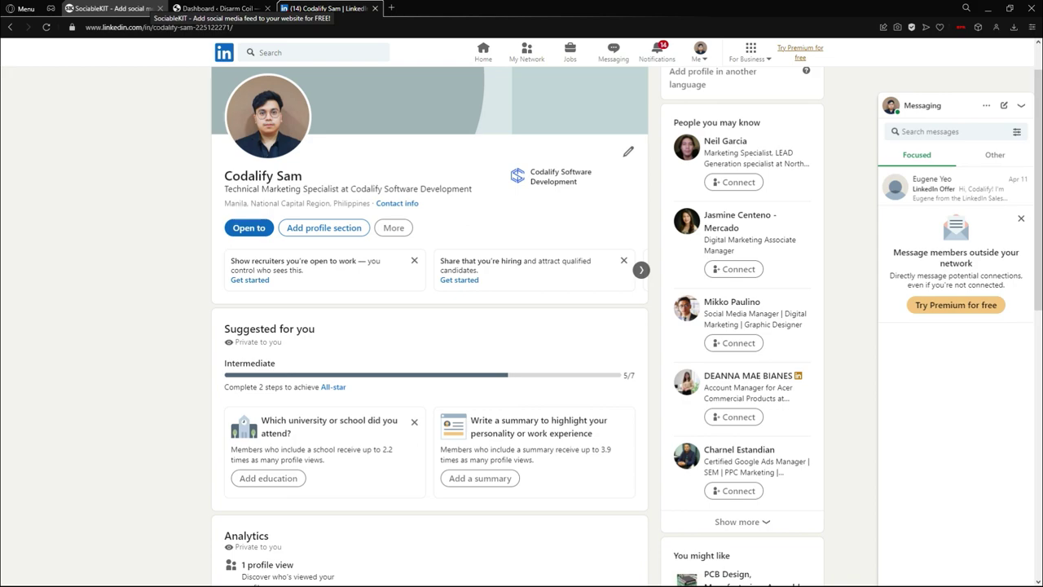
pyautogui.click(151, 10)
pyautogui.click(187, 30)
pyautogui.moveTo(151, 36); pyautogui.dragTo(85, 37)
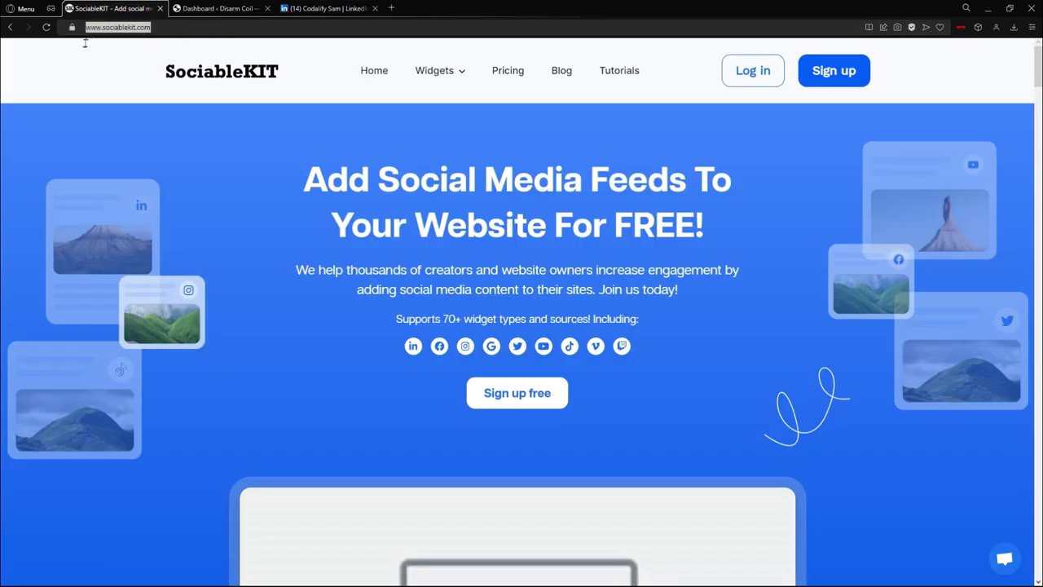
pyautogui.click(174, 202)
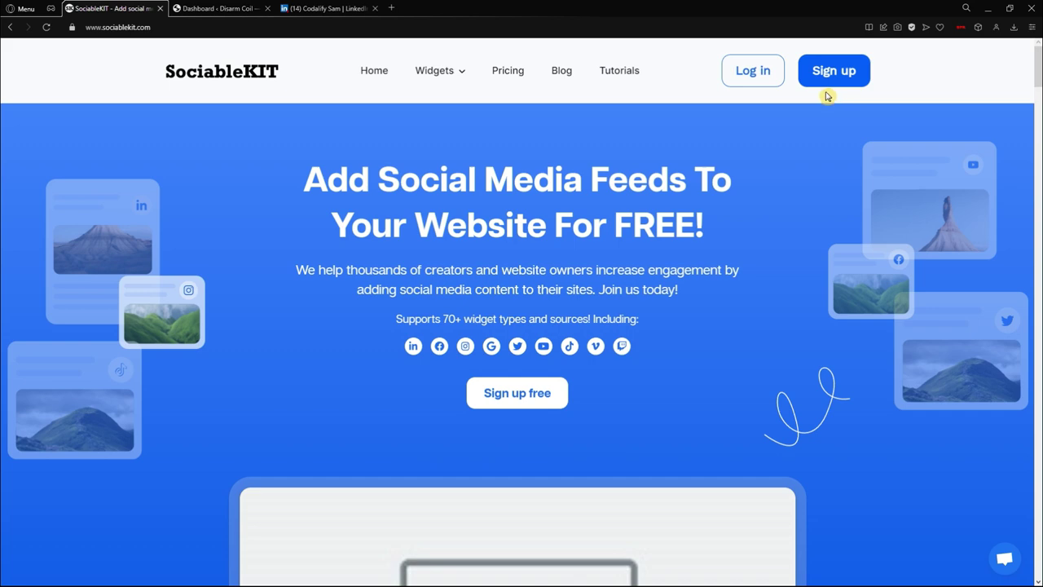
# Log in to the SociableKIT account with the prefilled e-mail and password.
pyautogui.click(765, 82)
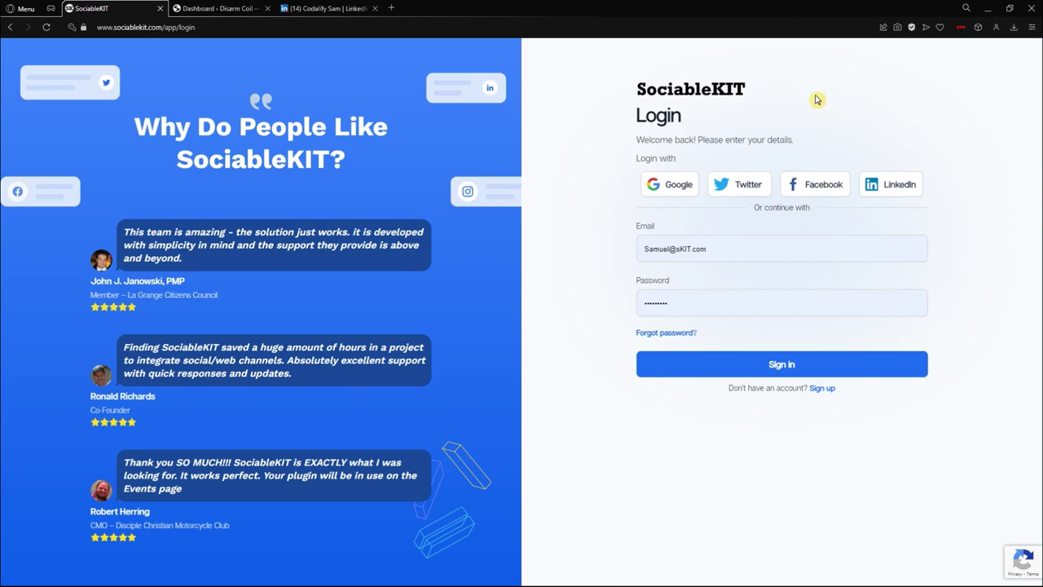
pyautogui.click(908, 374)
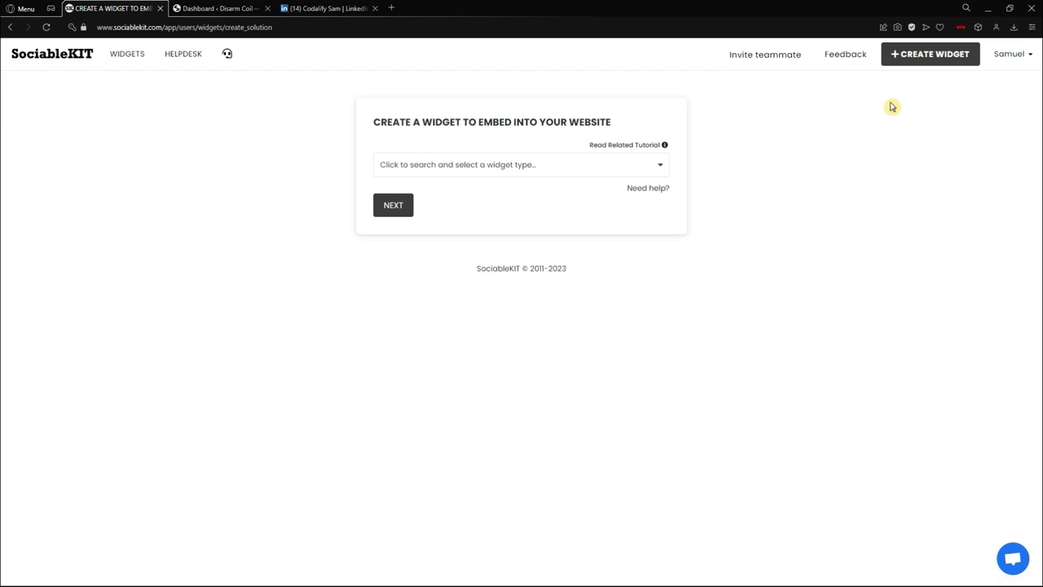
# Start a new widget and choose LinkedIn Profile Posts as its type.
pyautogui.click(952, 58)
pyautogui.click(664, 167)
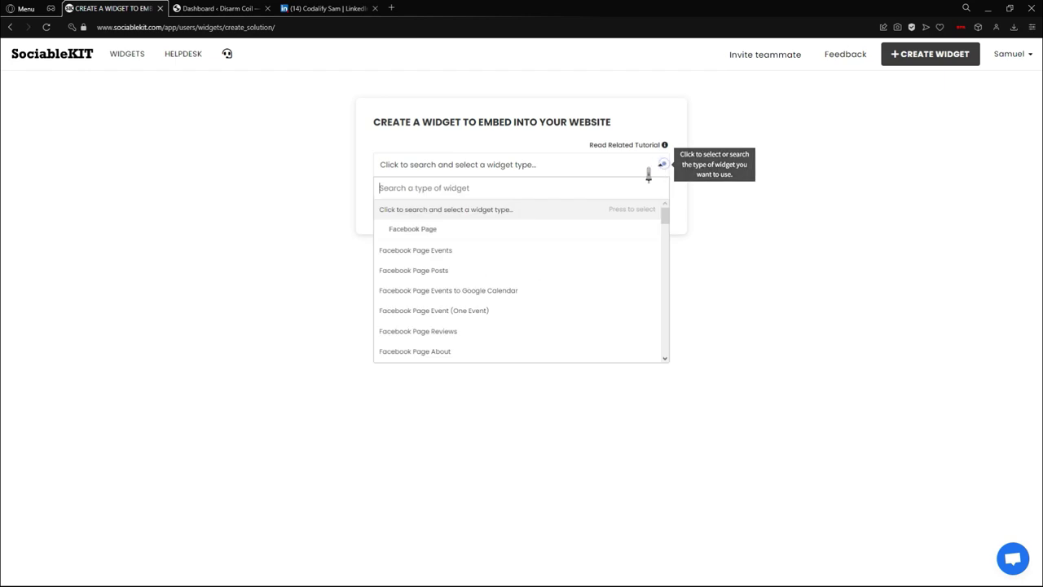
pyautogui.click(579, 188)
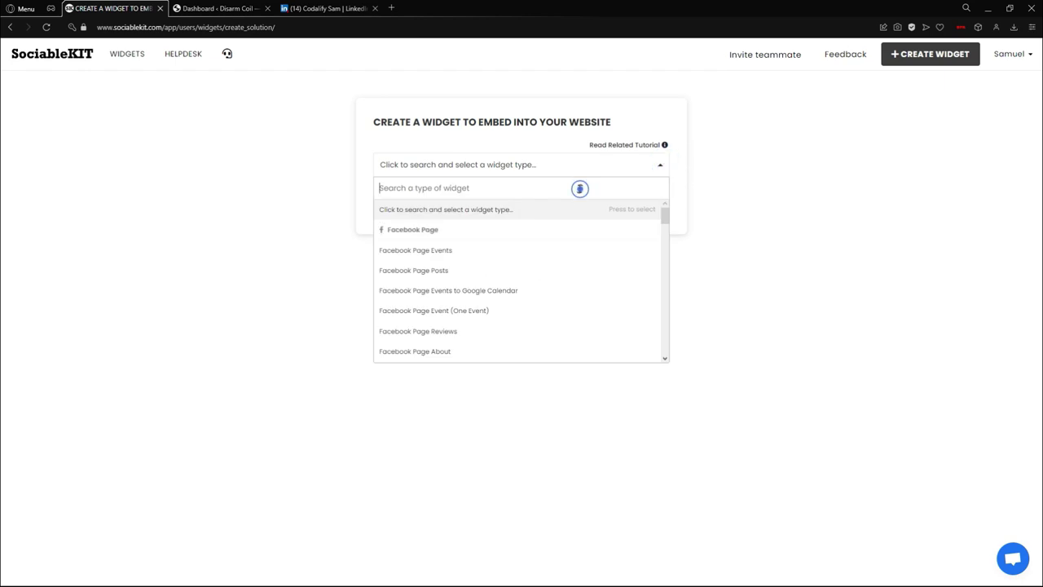
pyautogui.write('Liinke')
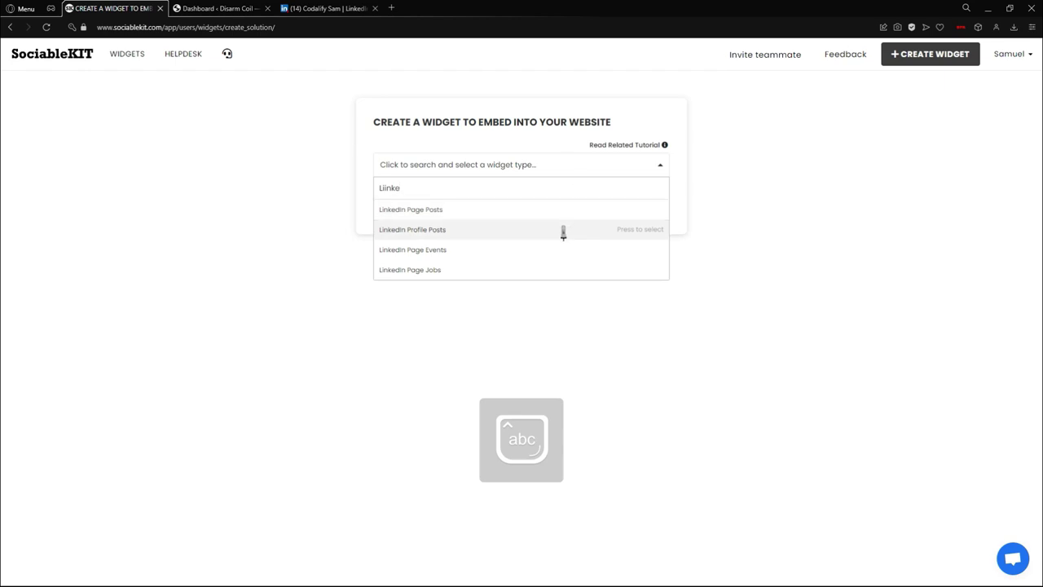
pyautogui.click(563, 228)
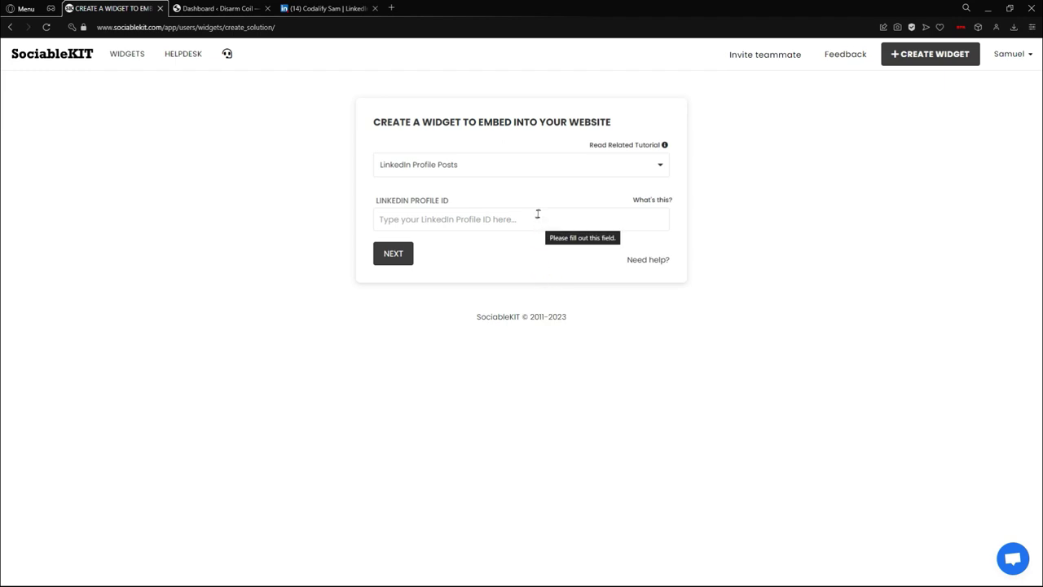
# Switch to the LinkedIn profile page and copy the profile ID from its web address.
pyautogui.click(327, 8)
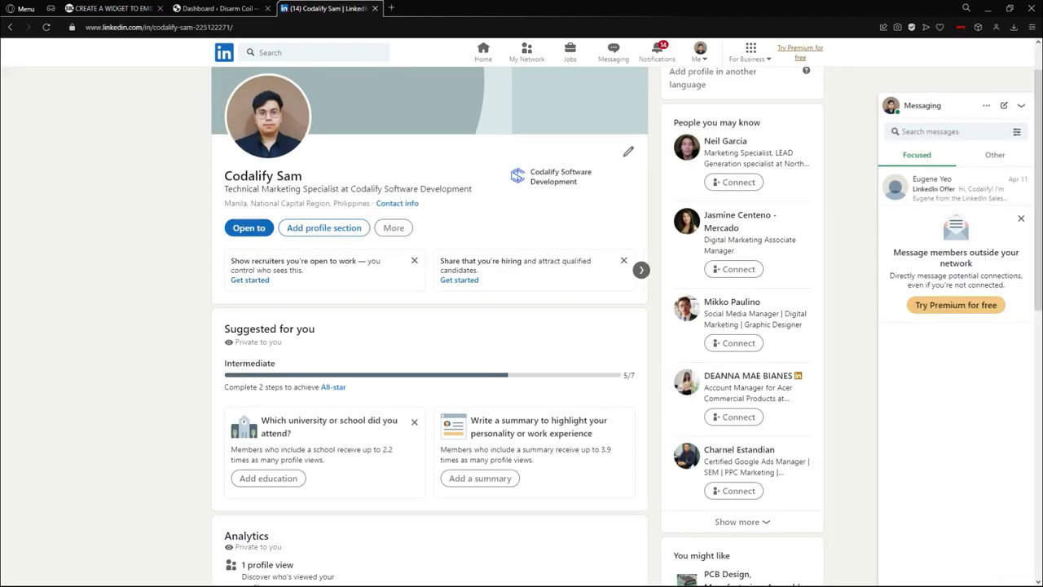
pyautogui.click(261, 27)
pyautogui.moveTo(261, 27); pyautogui.dragTo(154, 34)
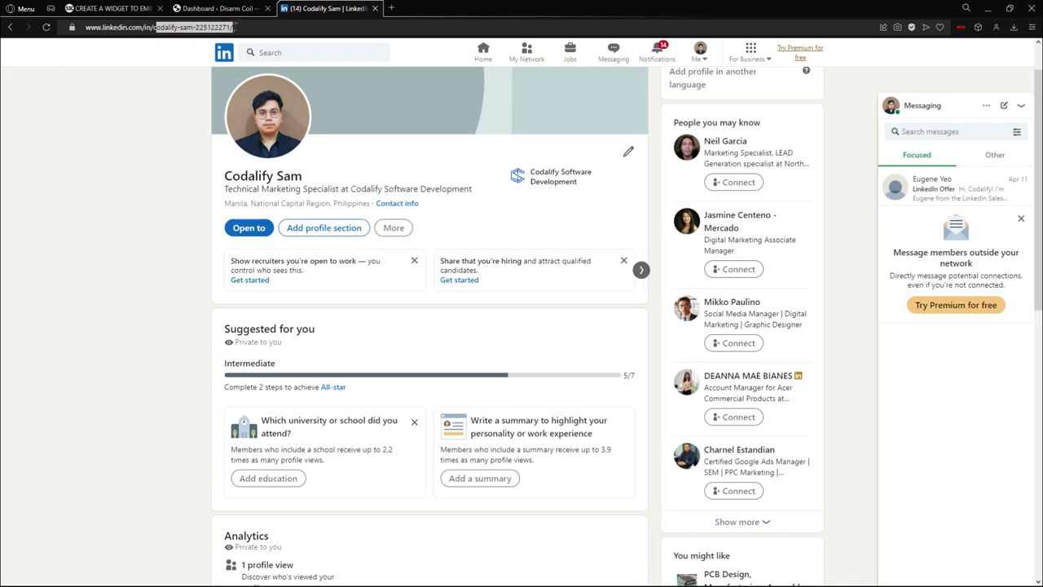
pyautogui.click(154, 27)
pyautogui.moveTo(154, 27); pyautogui.dragTo(232, 27)
pyautogui.click(263, 27)
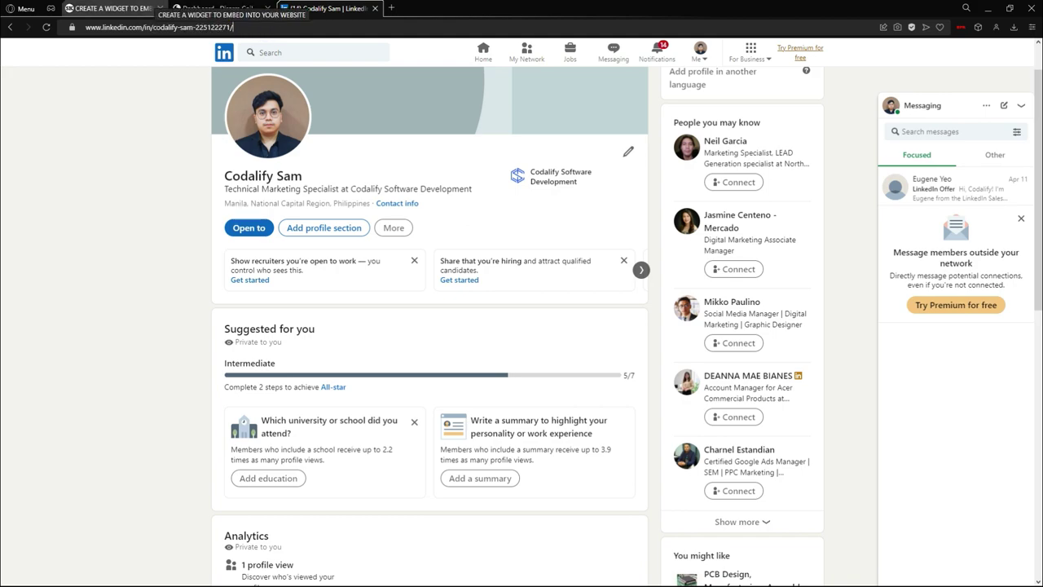
pyautogui.click(216, 8)
pyautogui.click(326, 8)
pyautogui.click(114, 28)
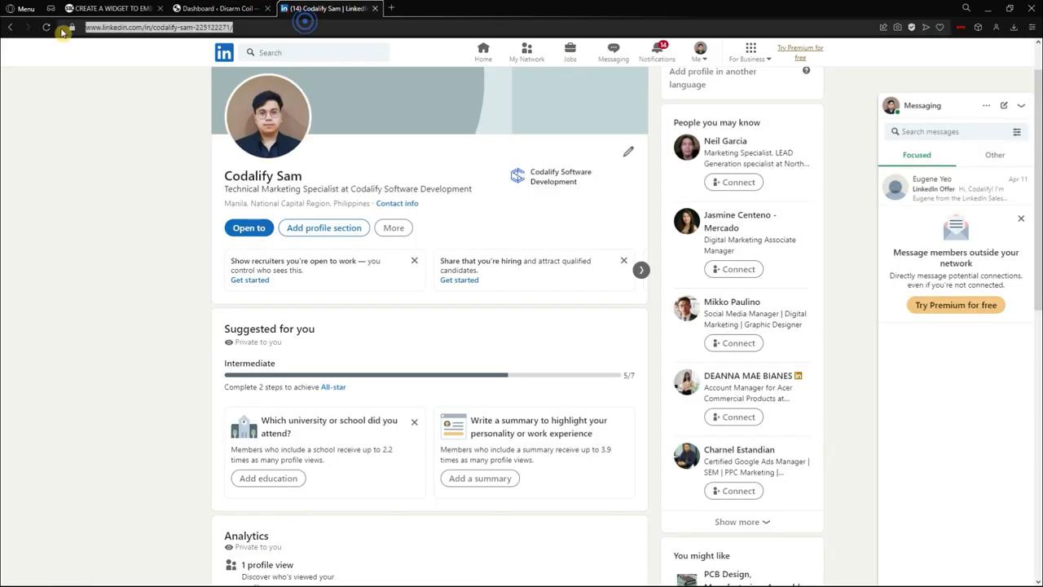
pyautogui.rightClick(116, 32)
pyautogui.click(142, 76)
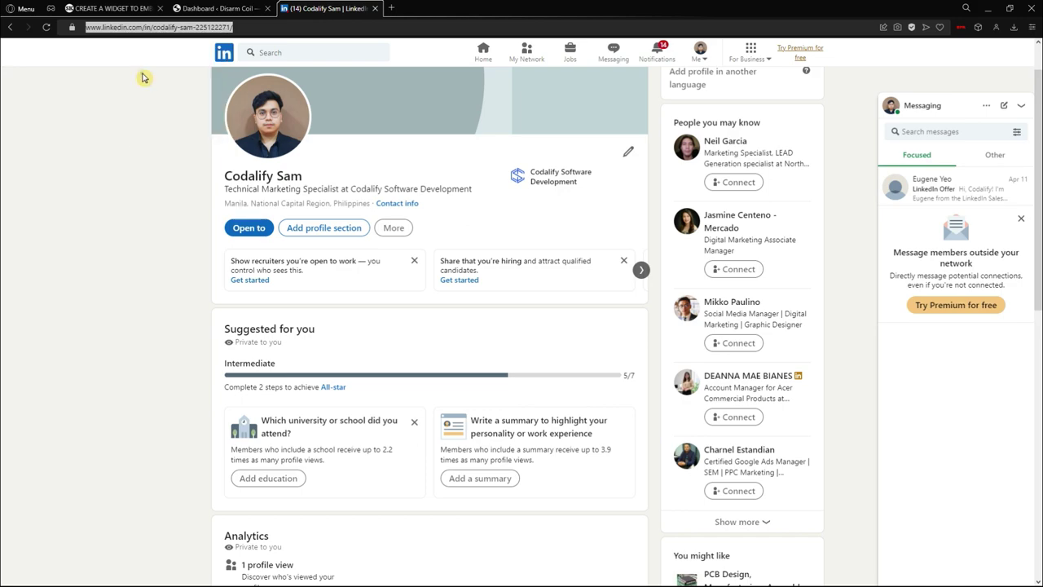
# Fill in the LinkedIn profile ID with the copied value, create the widget and acknowledge the syncing notice.
pyautogui.click(114, 8)
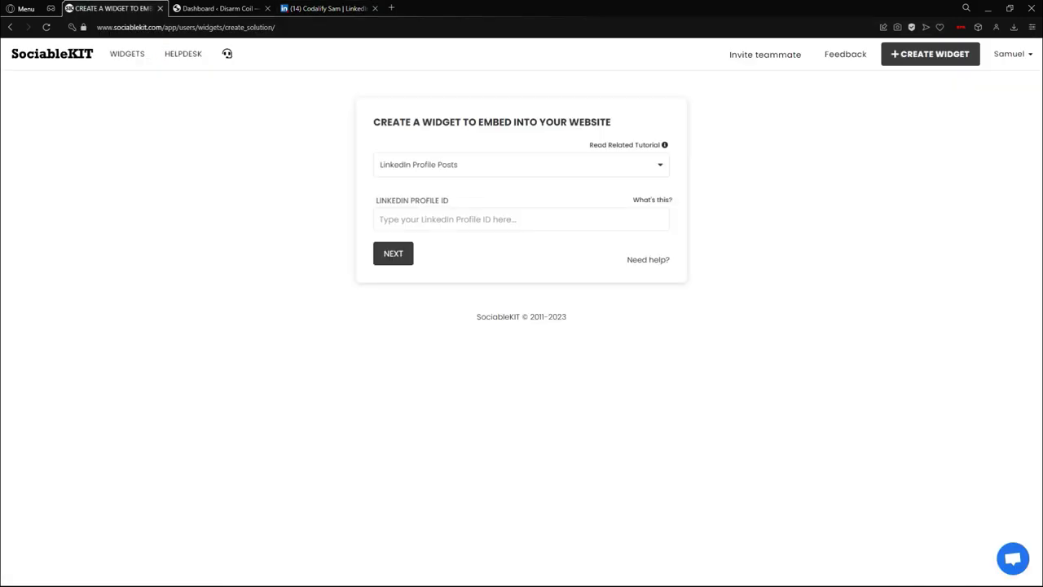
pyautogui.rightClick(520, 218)
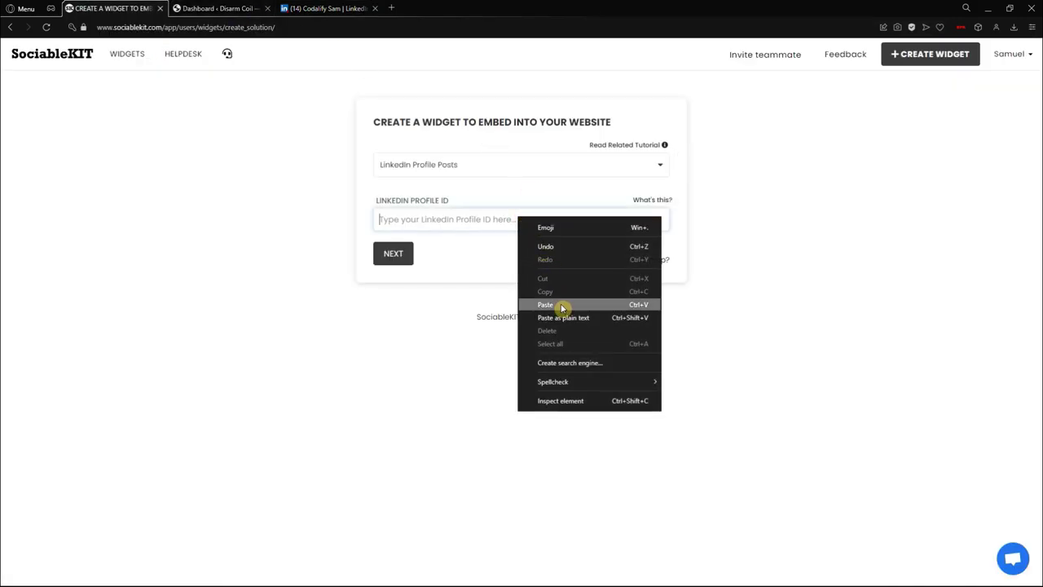
pyautogui.click(559, 304)
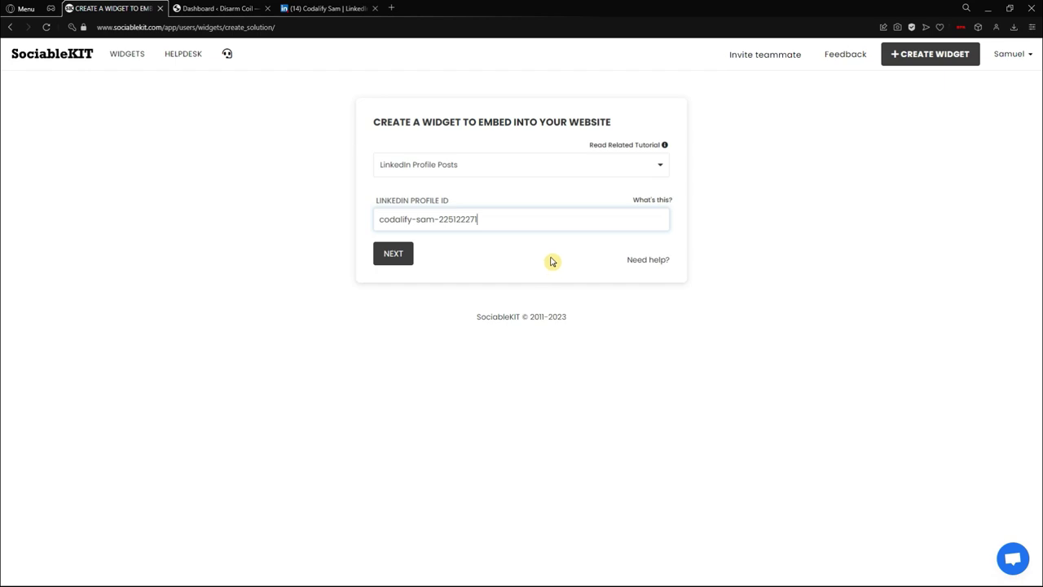
pyautogui.moveTo(629, 201); pyautogui.dragTo(684, 199)
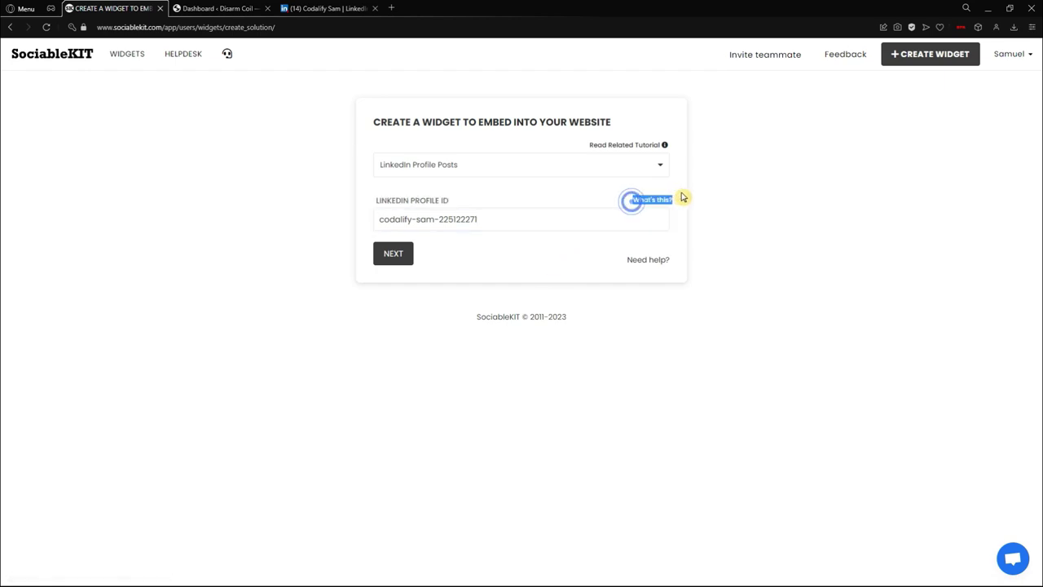
pyautogui.click(689, 202)
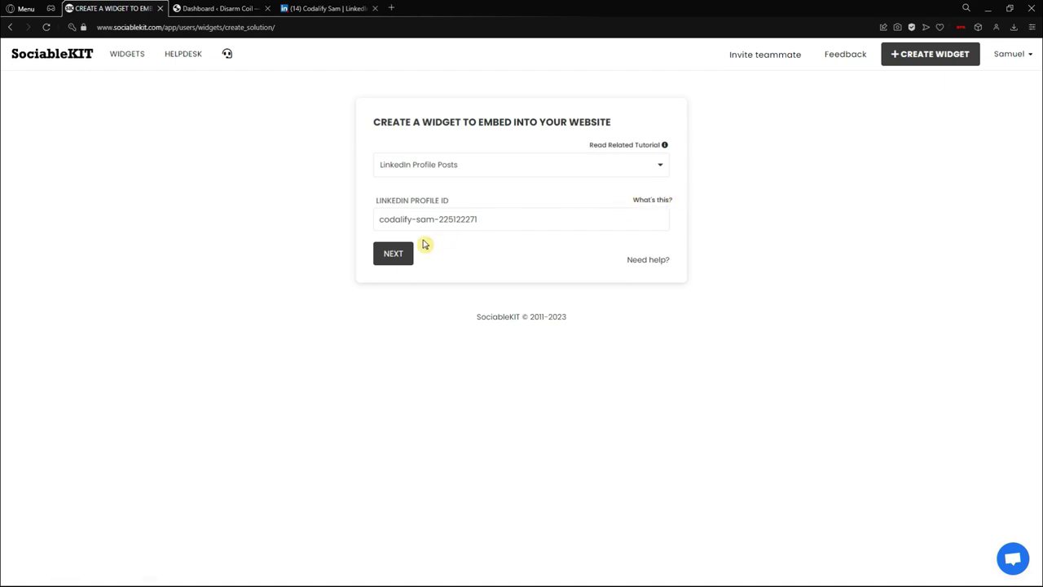
pyautogui.click(394, 256)
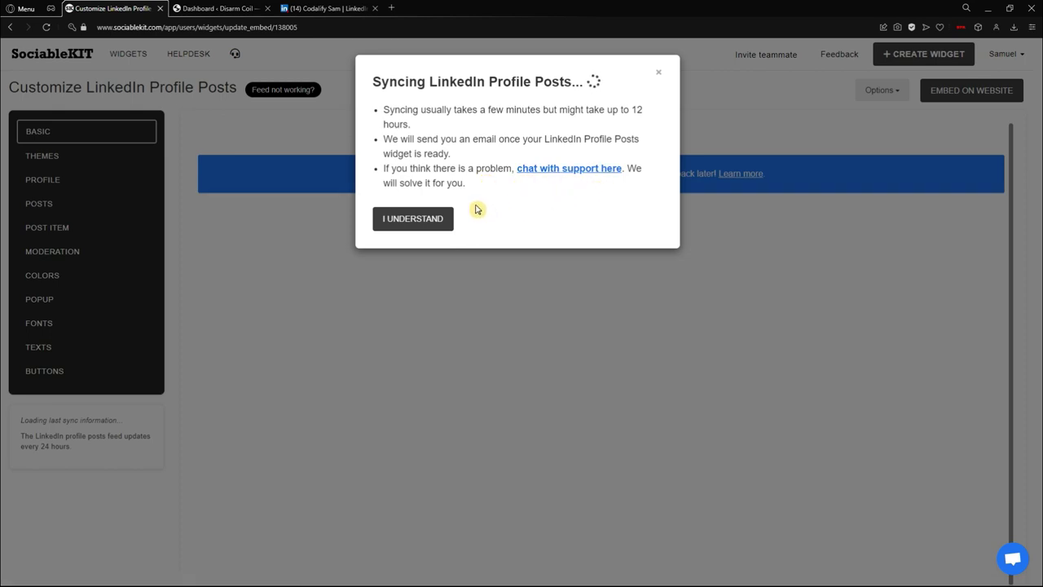
pyautogui.click(430, 230)
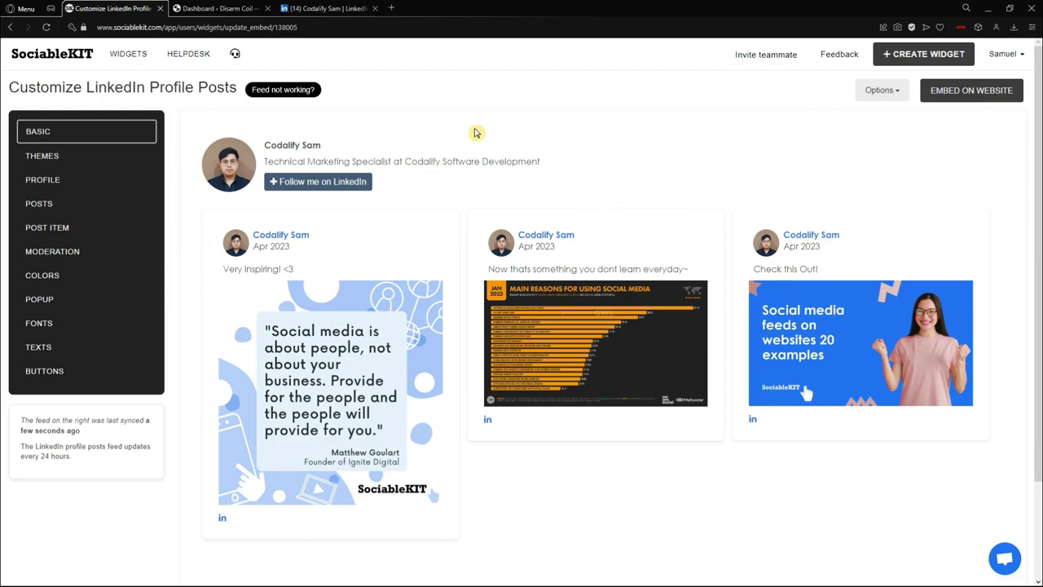
# Review the profile's recent posts in the LinkedIn home feed, then return to the widget customization page.
pyautogui.click(325, 8)
pyautogui.scroll(-1, 397, 195)
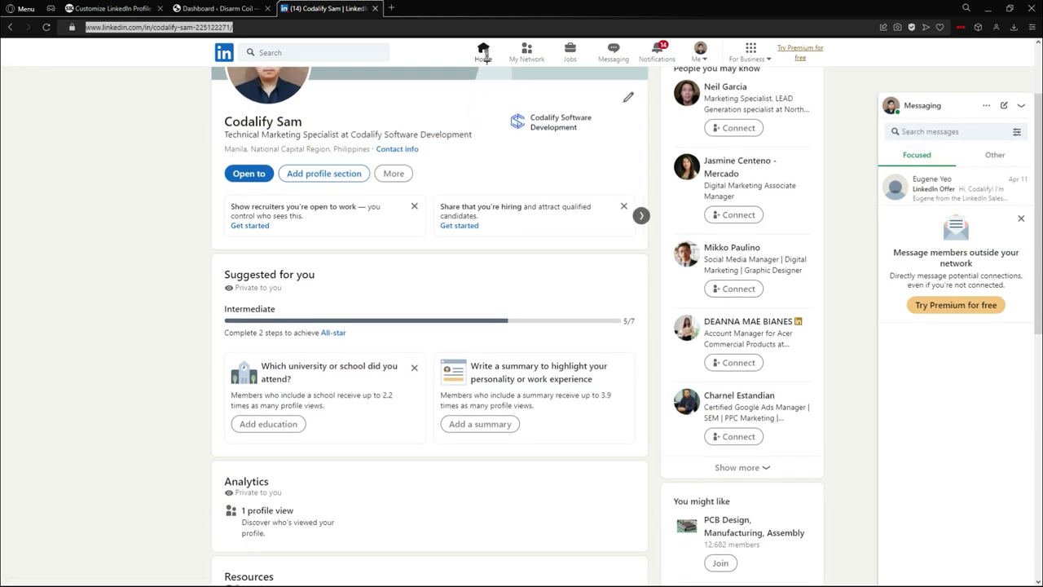
pyautogui.click(485, 49)
pyautogui.scroll(-10, 698, 506)
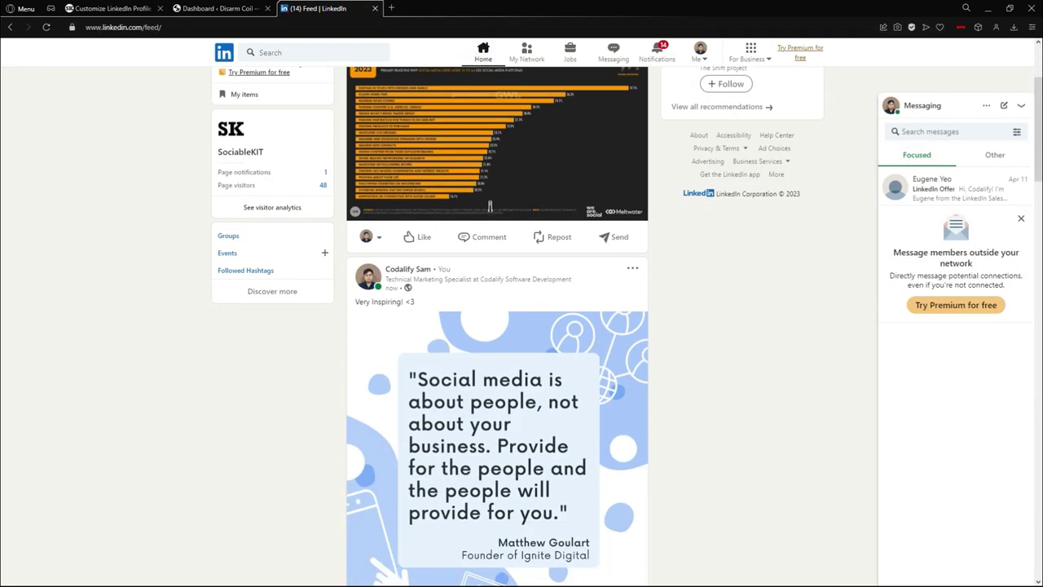
pyautogui.hotkey('ctrl', 'a')
pyautogui.click(149, 302)
pyautogui.hotkey('ctrl', 'Tab')
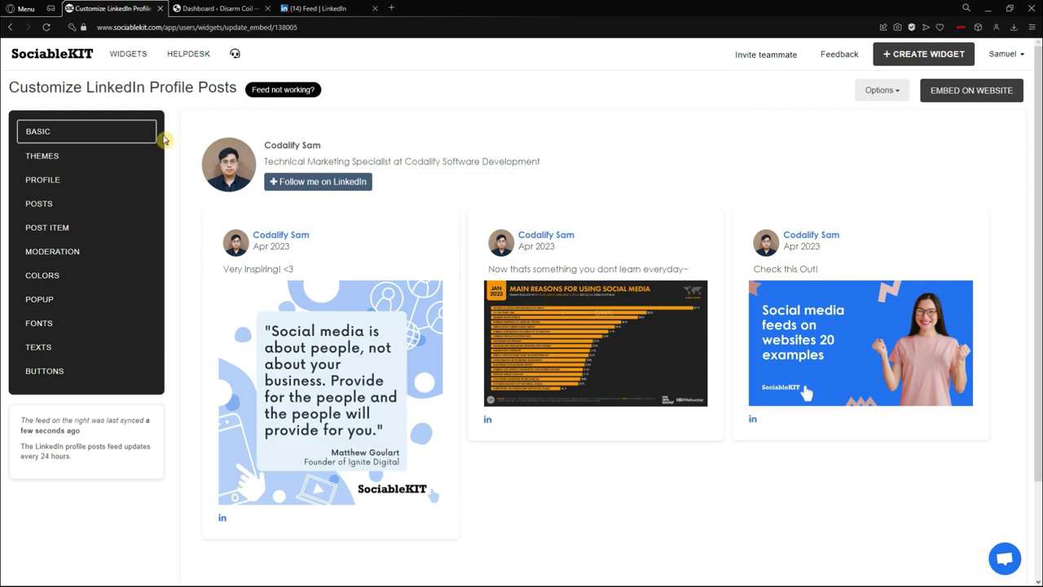
# Set the widget's domain to SamLinkedInProfile.com in the basic settings and save the changes.
pyautogui.click(104, 132)
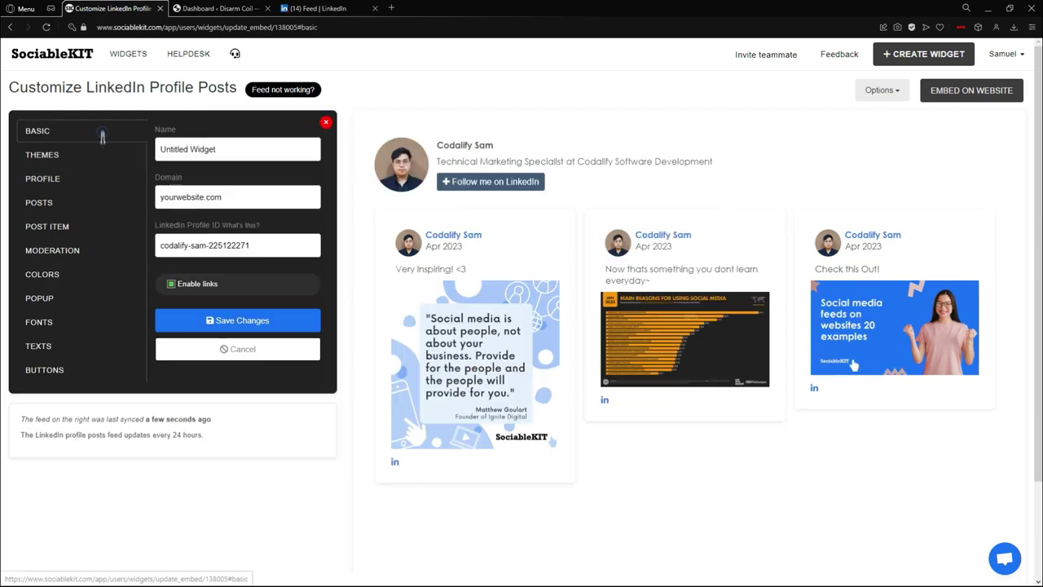
pyautogui.tripleClick(238, 151)
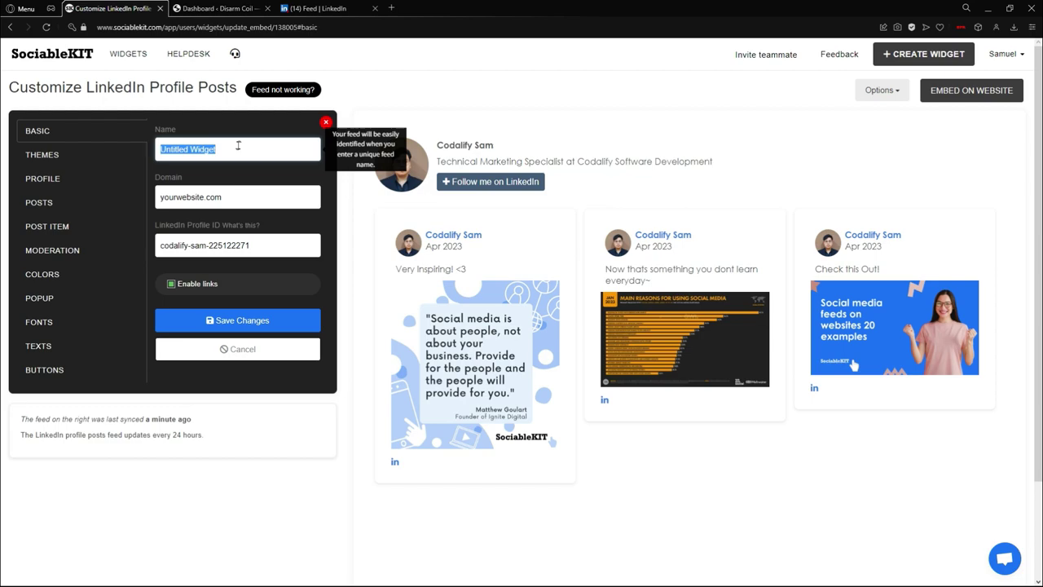
pyautogui.click(202, 198)
pyautogui.click(204, 198)
pyautogui.doubleClick(204, 198)
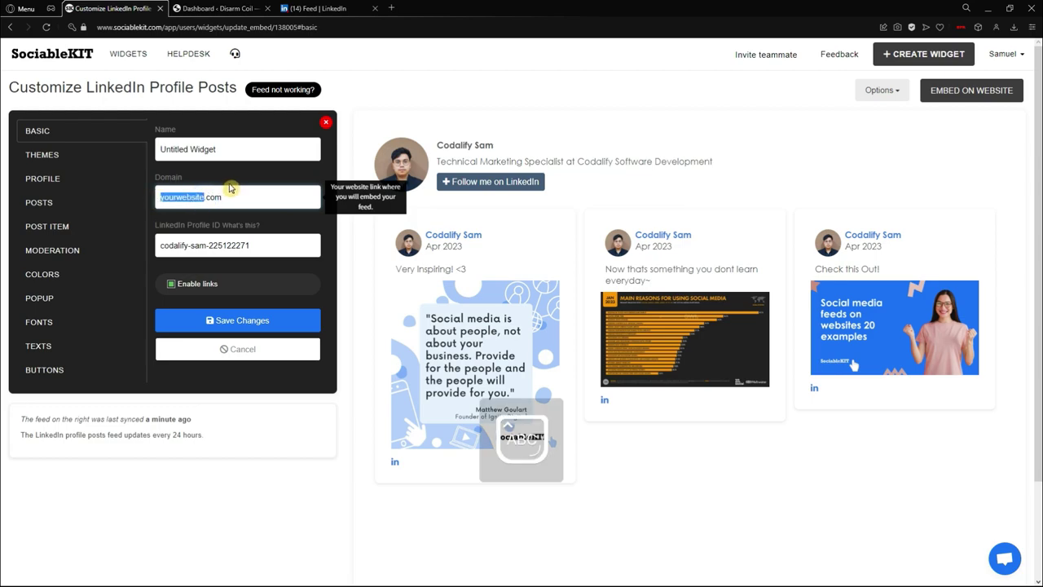
pyautogui.write('Sam')
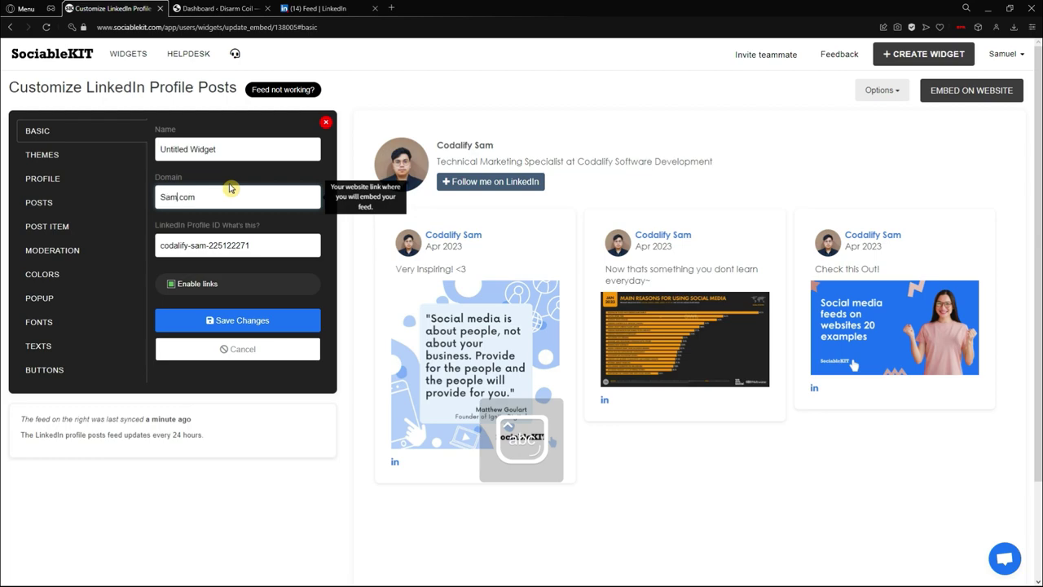
pyautogui.write('LinkedInProfile')
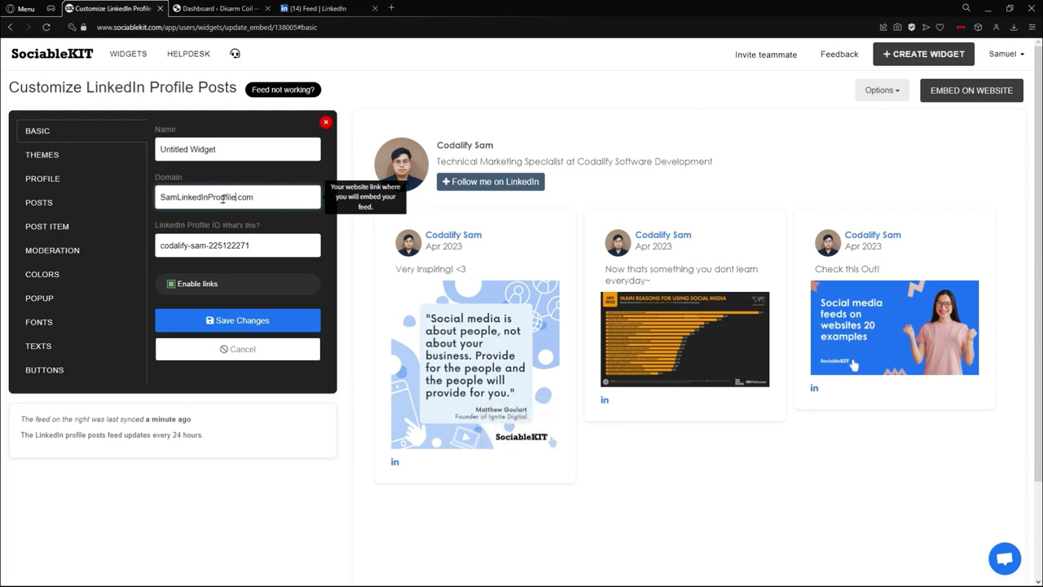
pyautogui.press('BackSpace')
pyautogui.click(299, 322)
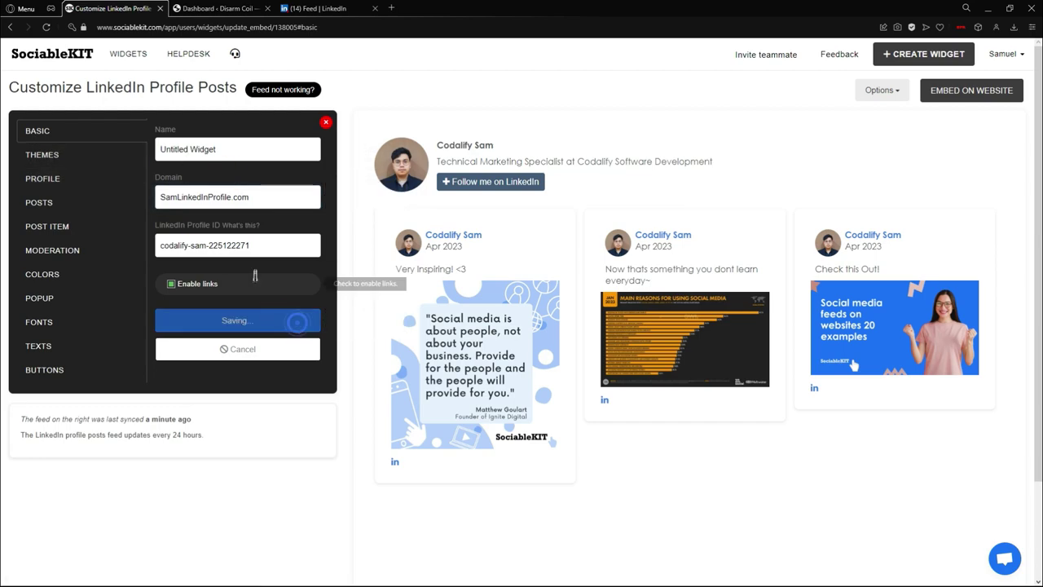
# Apply the Matino Theme as the widget's color theme and save it.
pyautogui.click(93, 161)
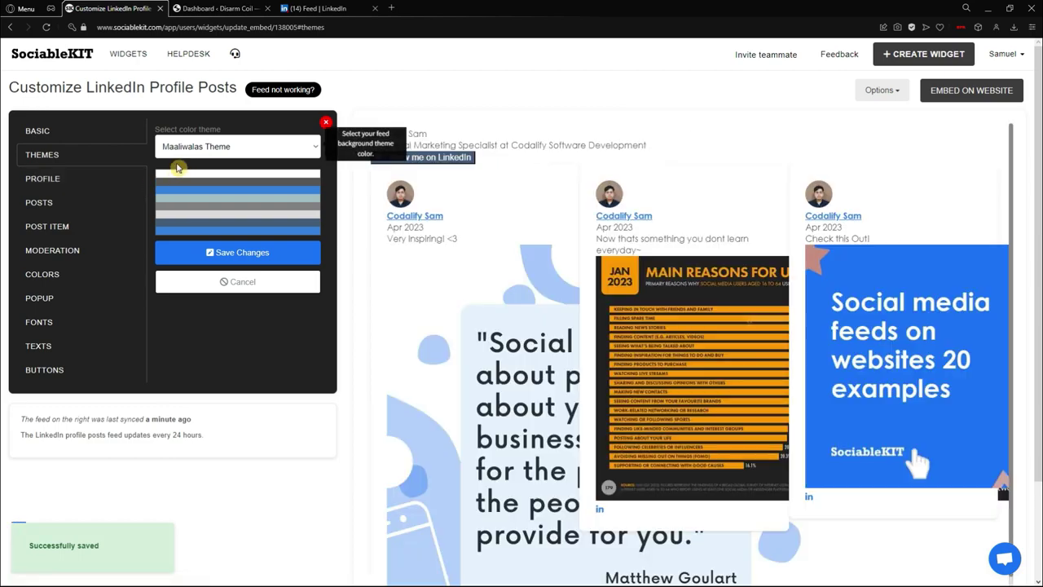
pyautogui.click(318, 153)
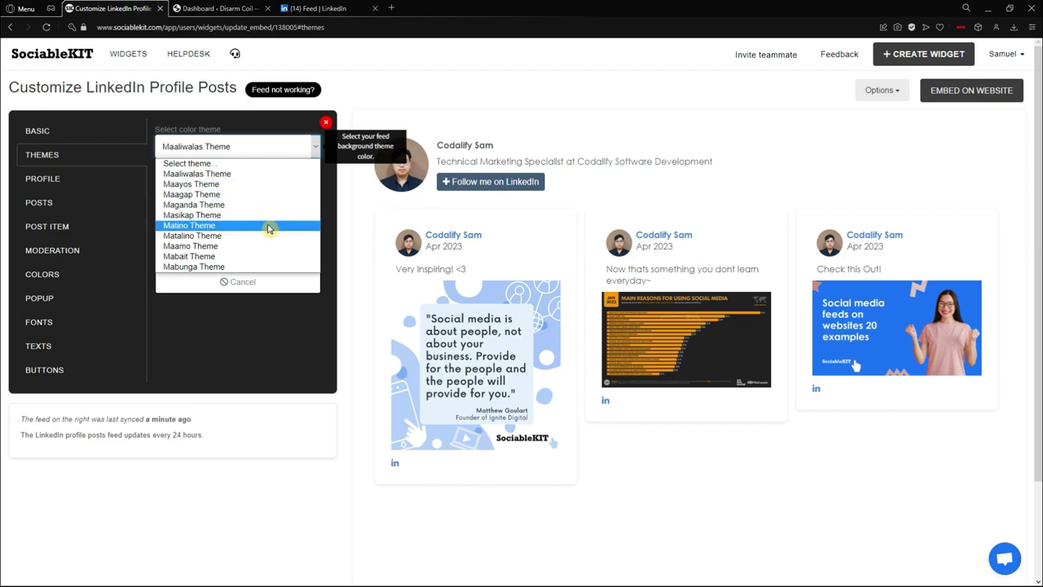
pyautogui.click(269, 225)
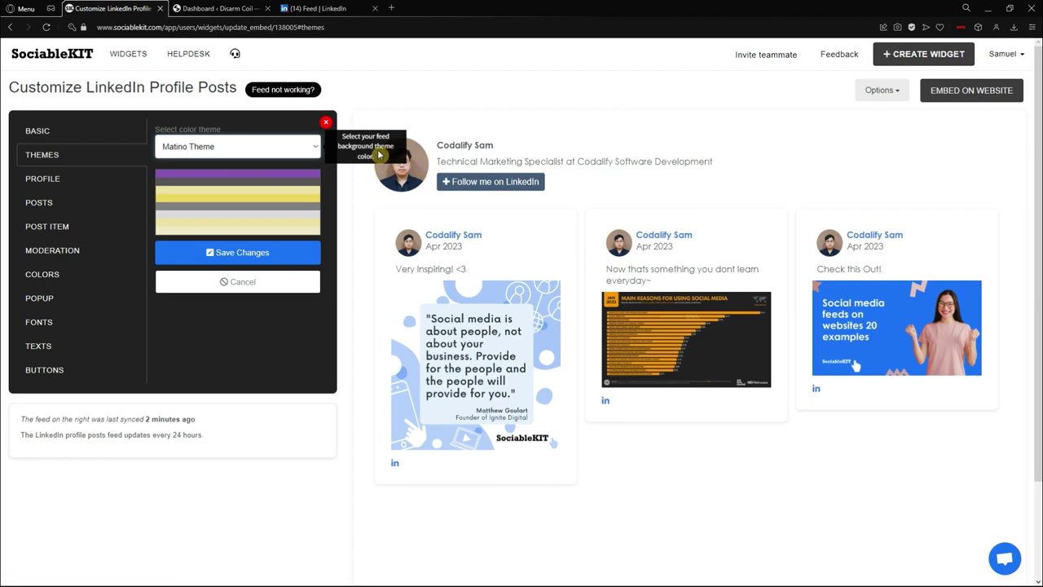
pyautogui.click(296, 253)
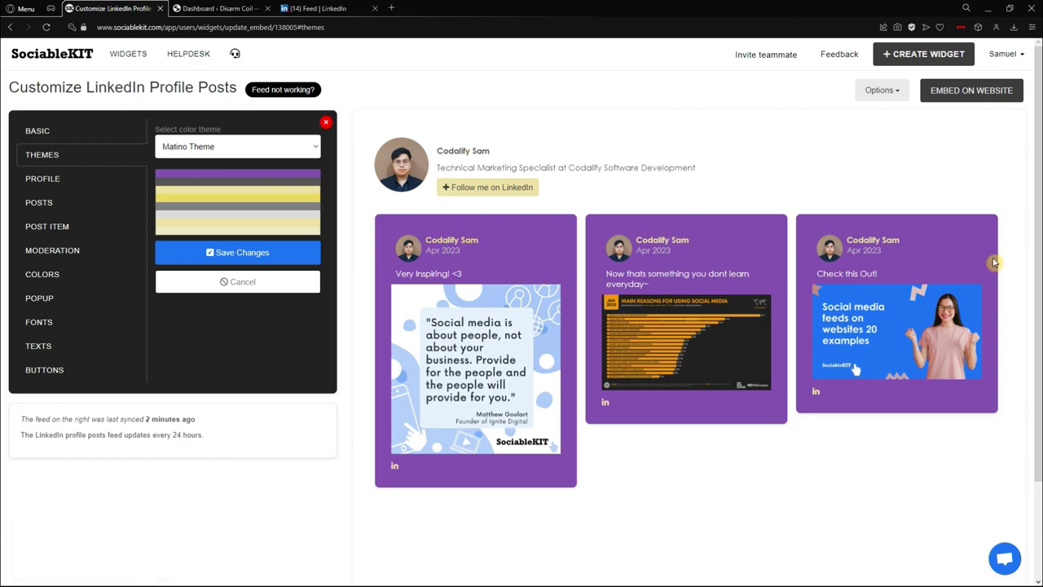
# Inspect the follow button in the widget preview and the profile display settings.
pyautogui.moveTo(577, 187); pyautogui.dragTo(441, 204)
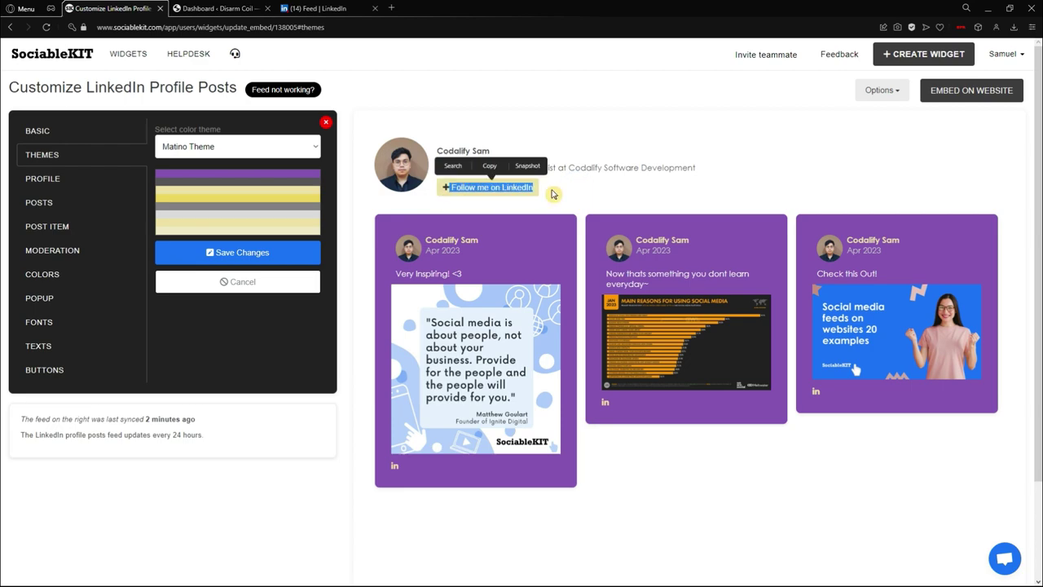
pyautogui.click(575, 190)
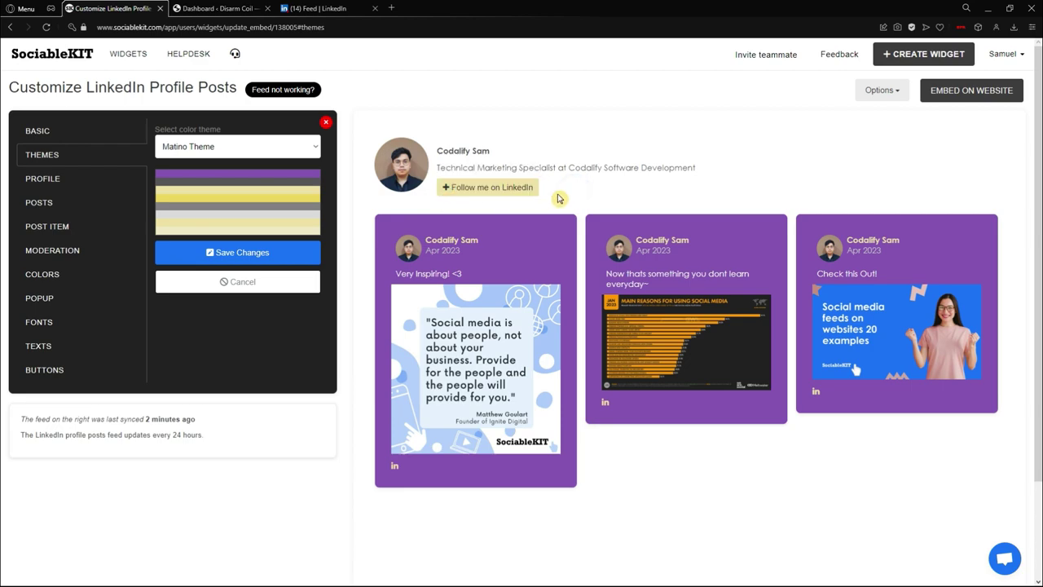
pyautogui.click(92, 181)
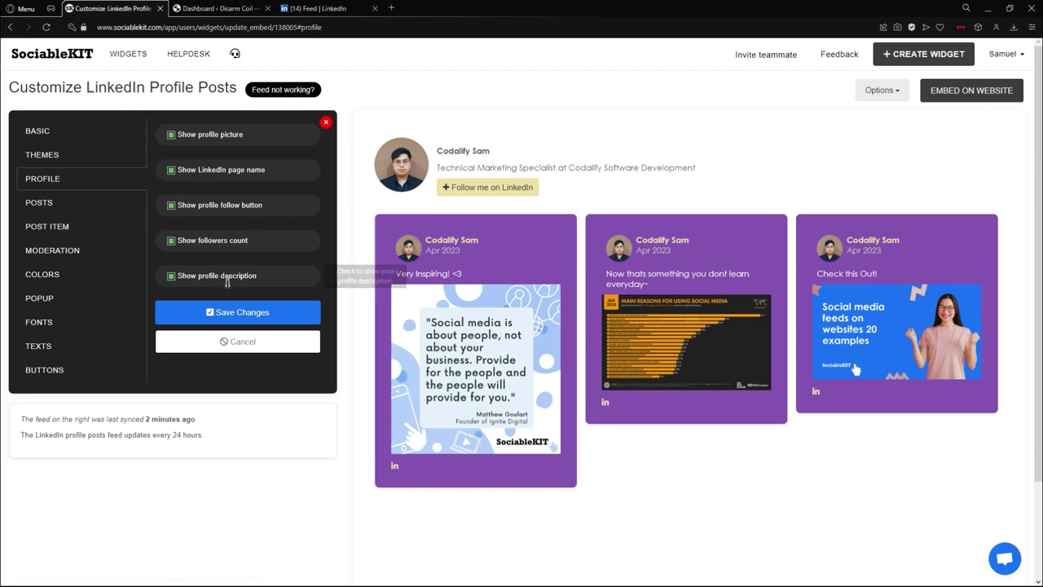
# Set the layout of the widget's posts to Carousel, save the change and check the preview.
pyautogui.click(107, 217)
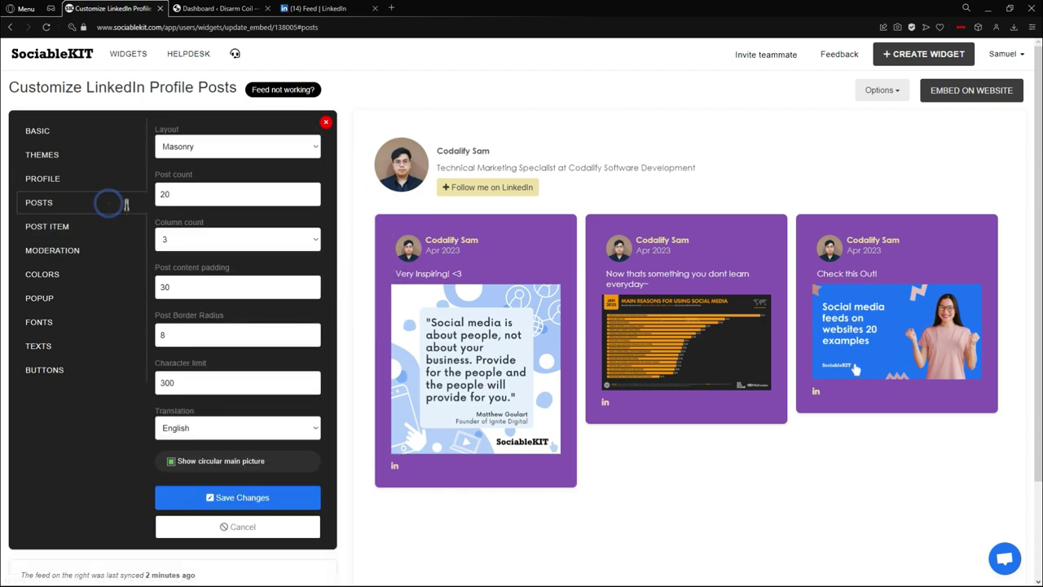
pyautogui.click(283, 145)
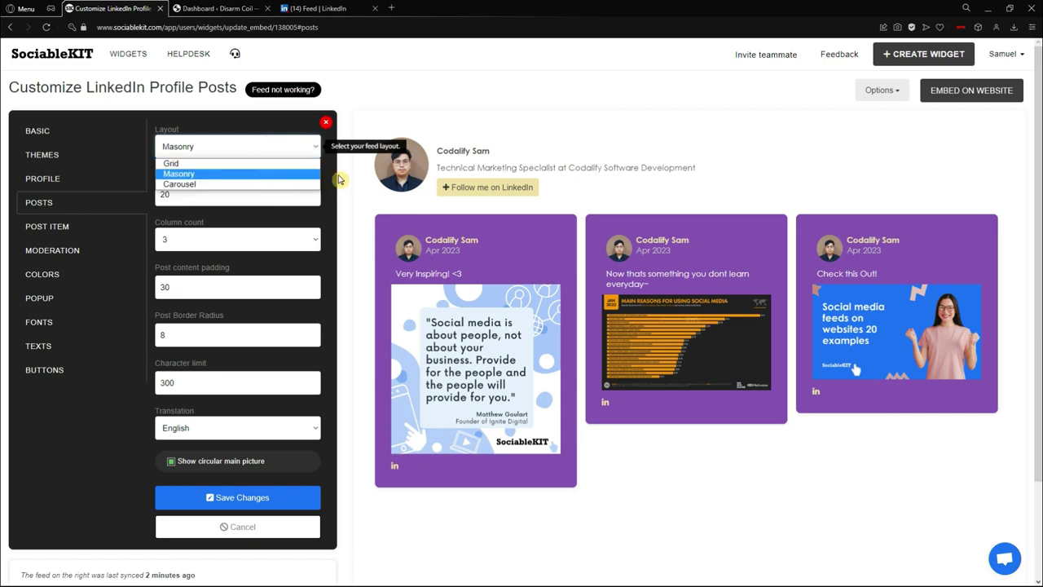
pyautogui.click(299, 165)
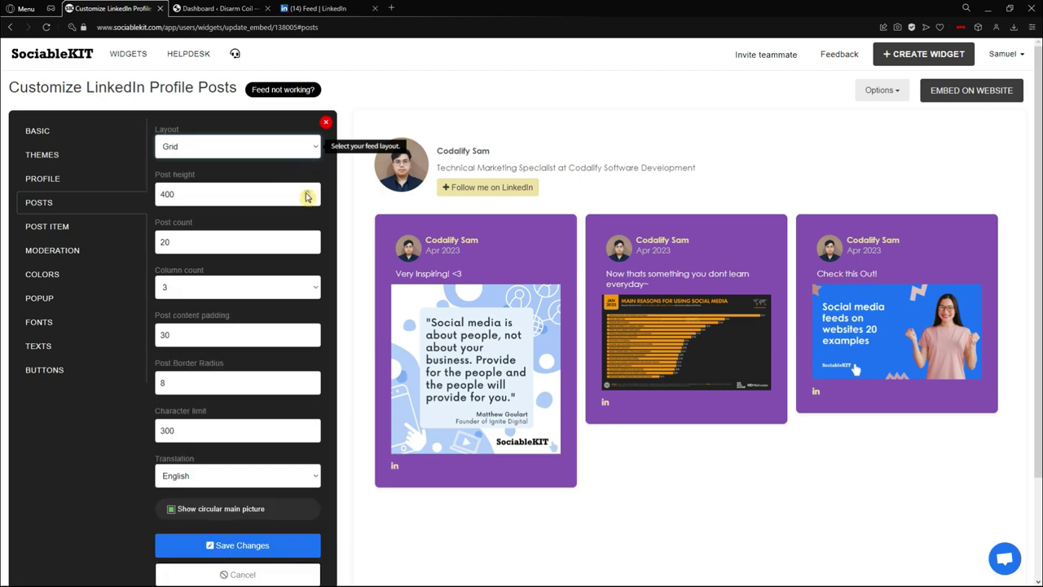
pyautogui.click(304, 154)
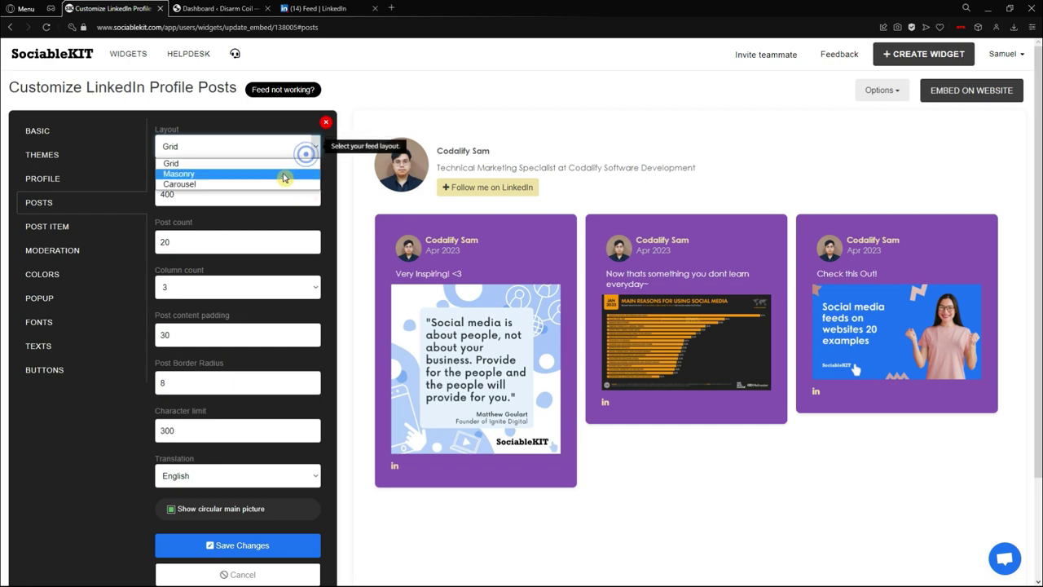
pyautogui.click(285, 180)
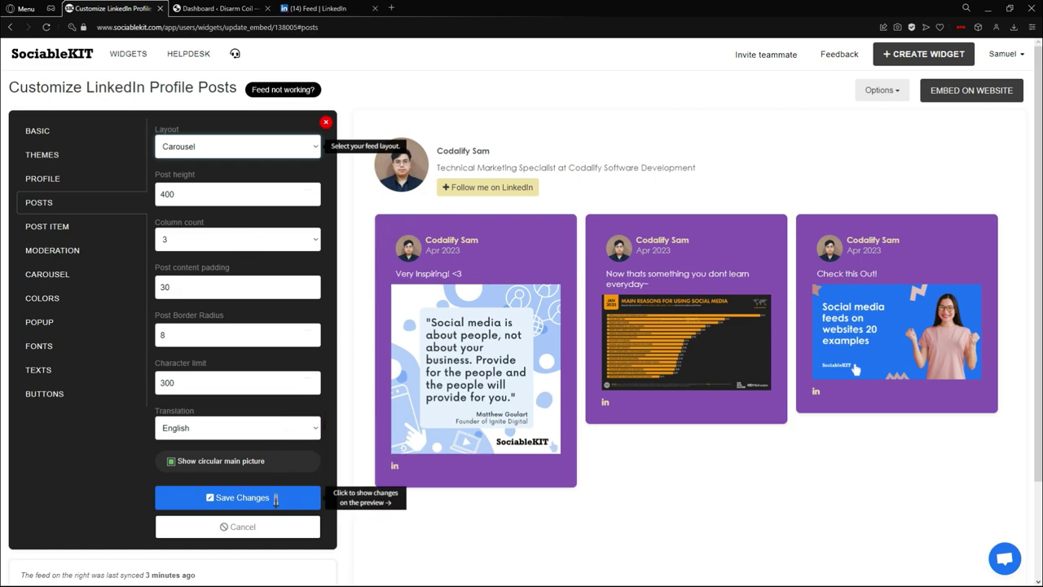
pyautogui.click(276, 498)
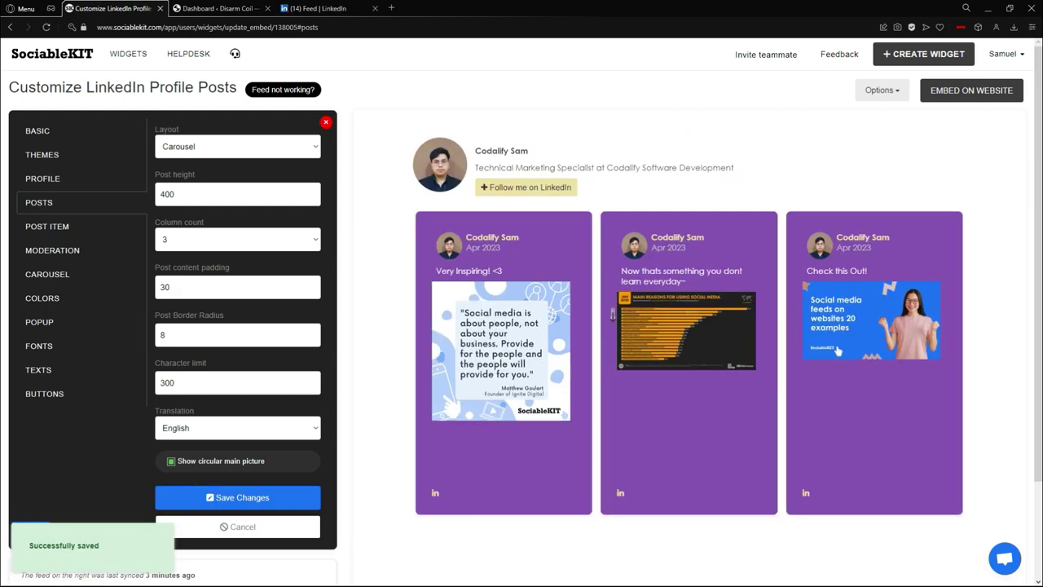
pyautogui.scroll(-2, 606, 377)
pyautogui.scroll(2, 605, 377)
# Review the widget's post item, moderation, carousel, color and popup settings.
pyautogui.click(91, 231)
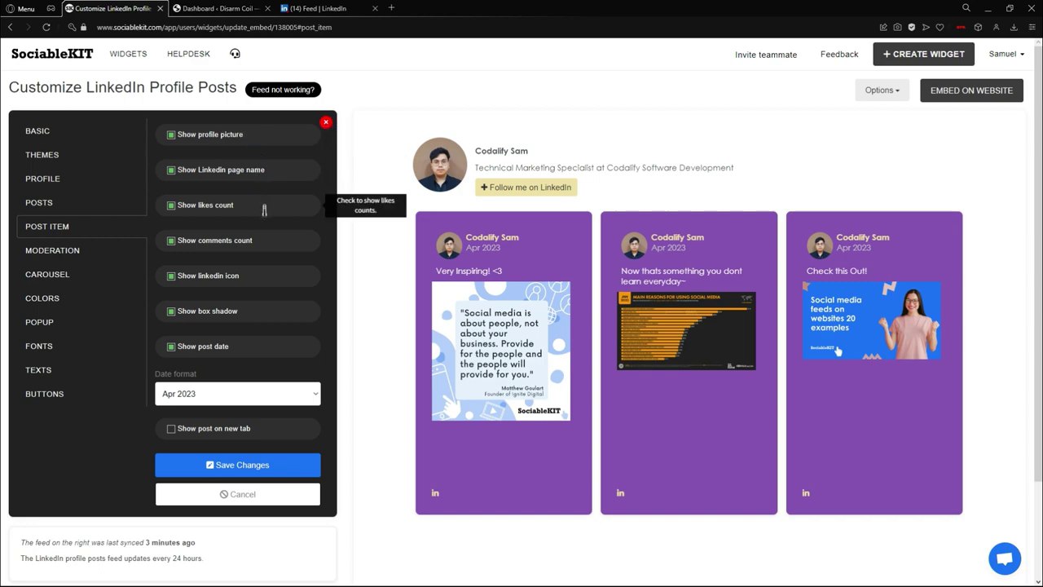
pyautogui.click(114, 250)
pyautogui.click(109, 274)
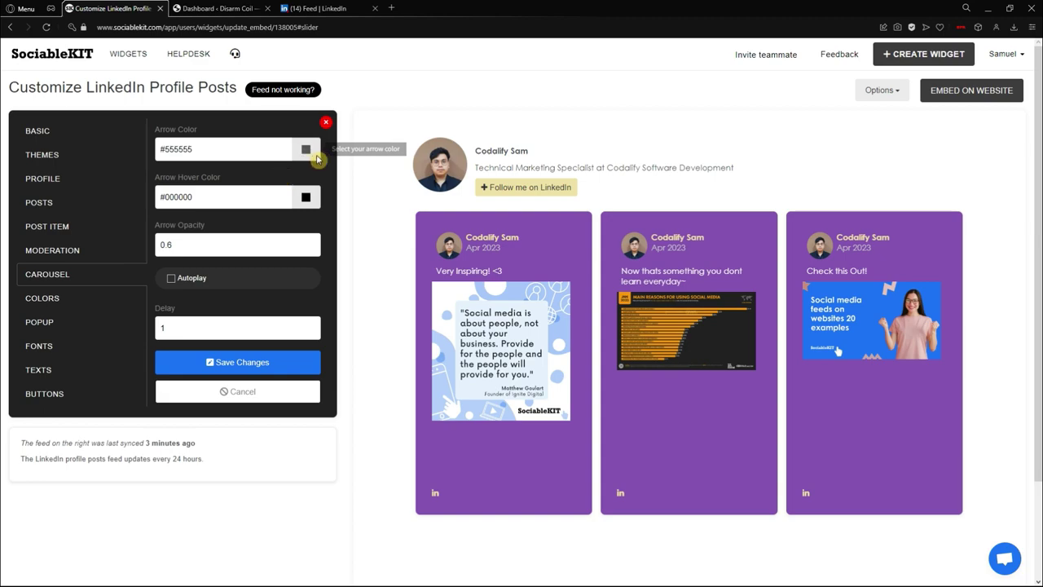
pyautogui.click(78, 303)
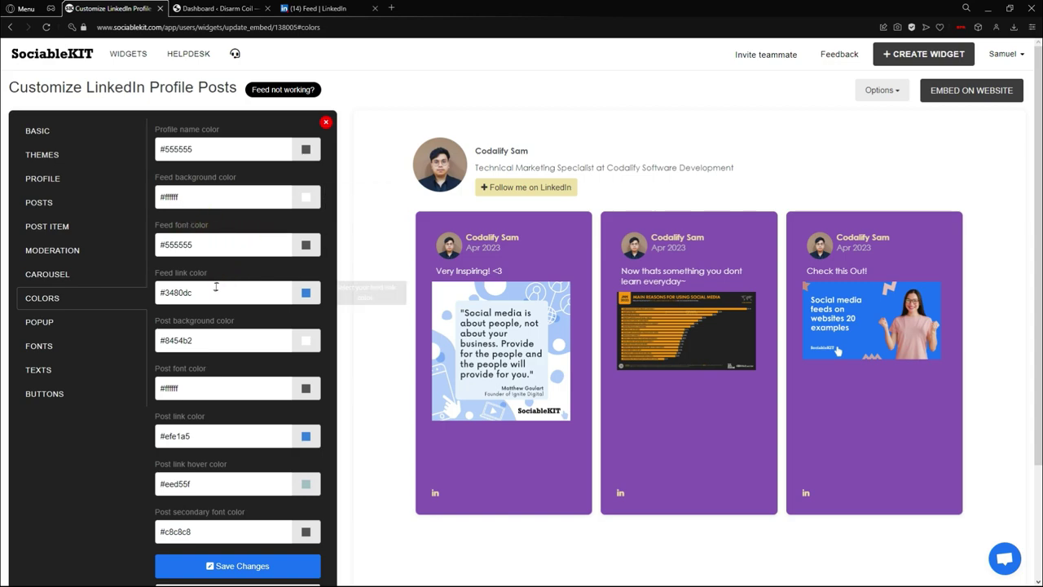
pyautogui.click(114, 323)
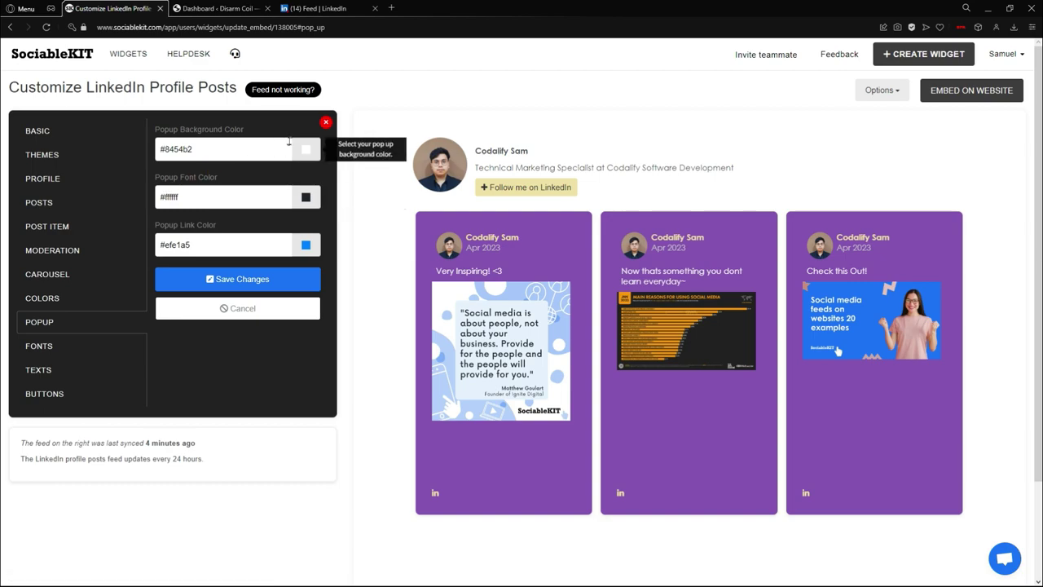
# Set the widget's font family to Arial, save the change and check the profile description in the preview.
pyautogui.click(84, 347)
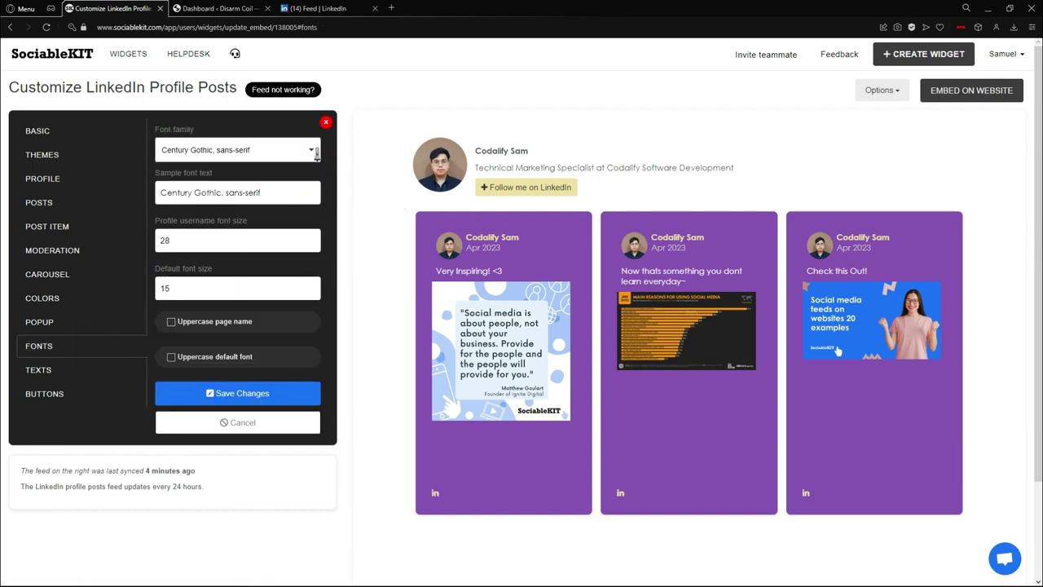
pyautogui.click(313, 155)
pyautogui.scroll(-4, 269, 241)
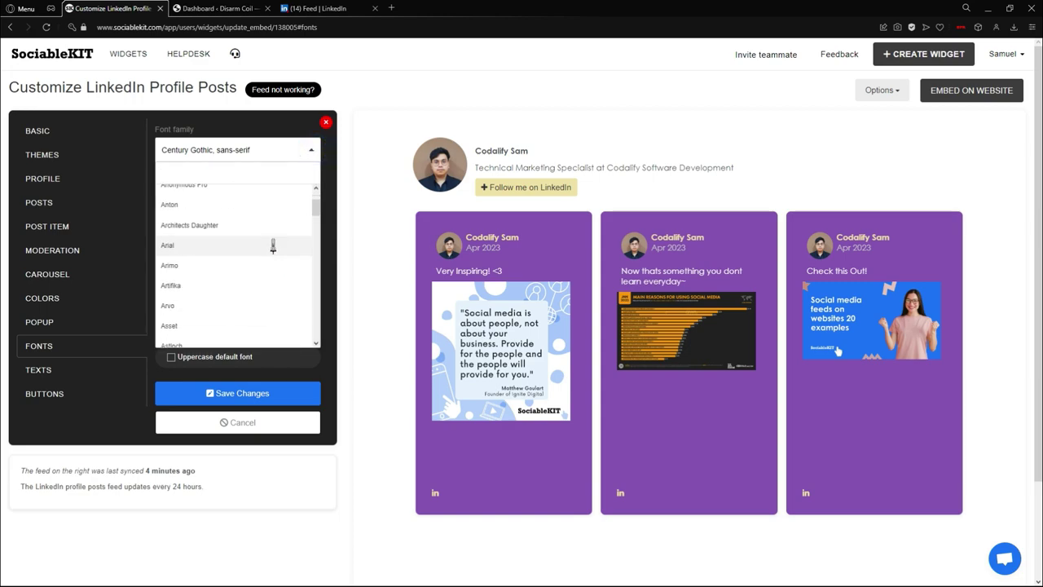
pyautogui.click(254, 247)
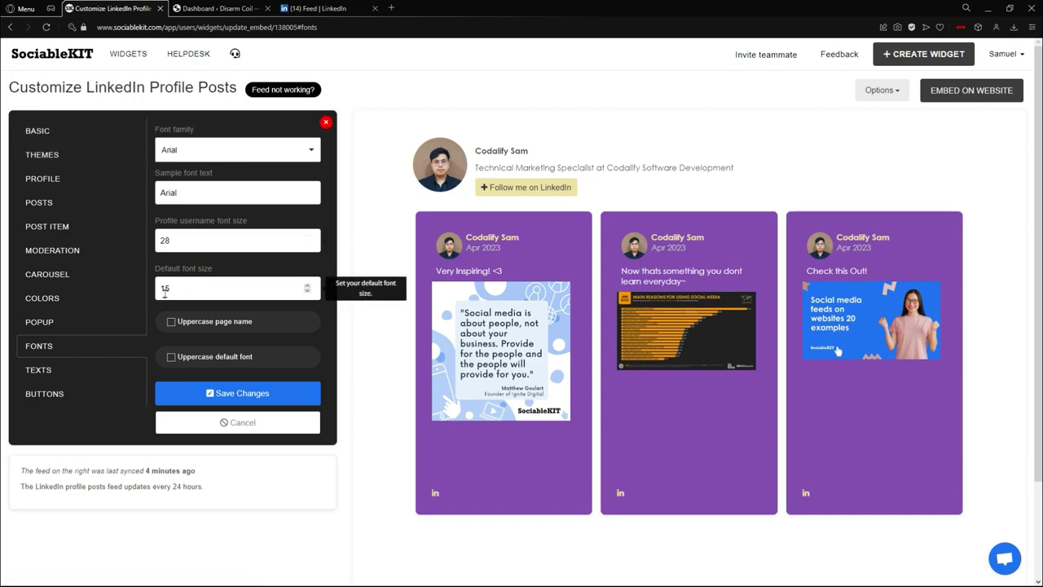
pyautogui.click(246, 398)
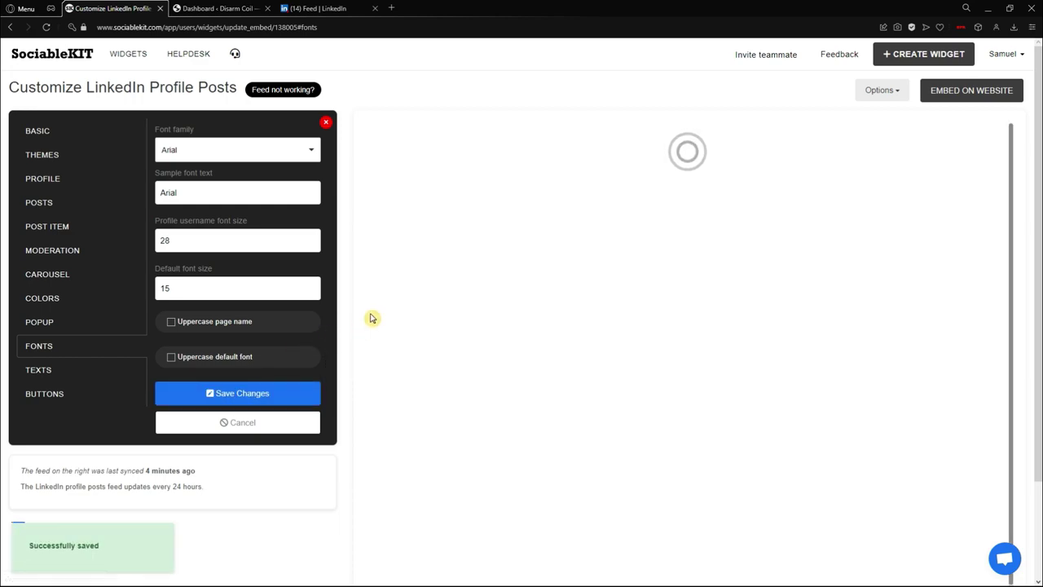
pyautogui.moveTo(501, 166); pyautogui.dragTo(730, 169)
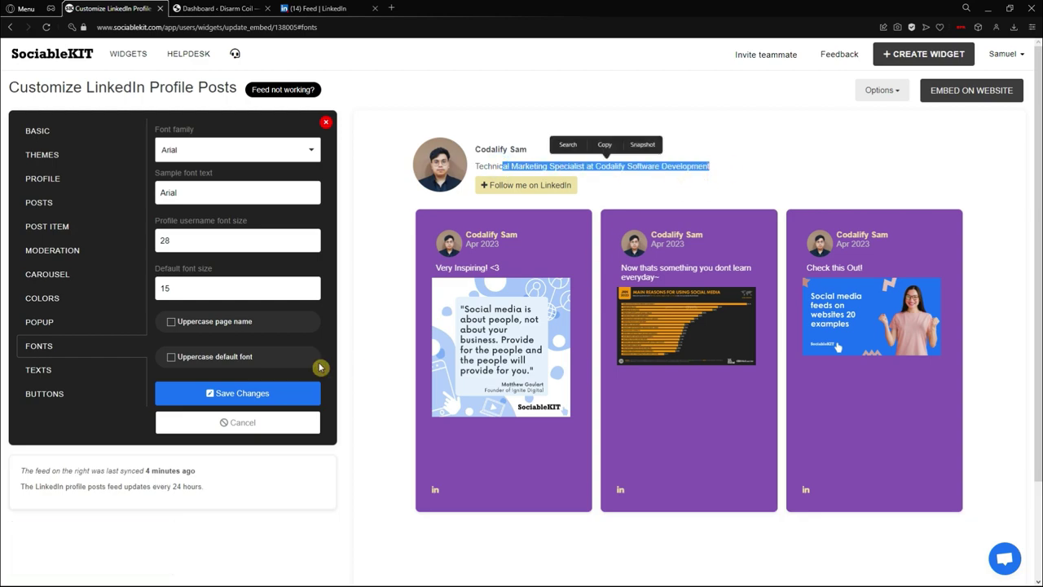
# Review the widget's text and button settings, then save the button settings.
pyautogui.click(118, 370)
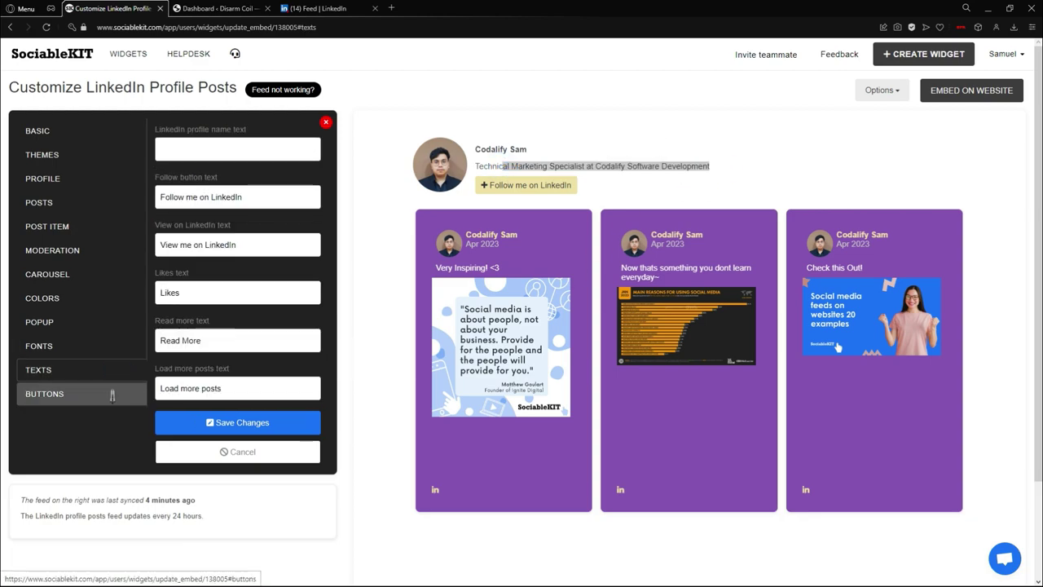
pyautogui.click(111, 395)
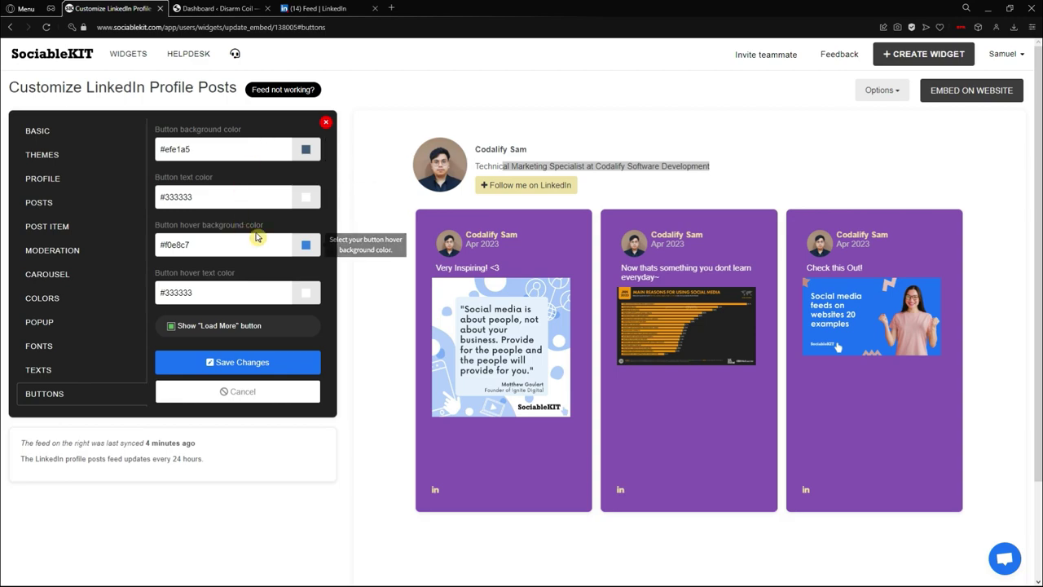
pyautogui.click(272, 362)
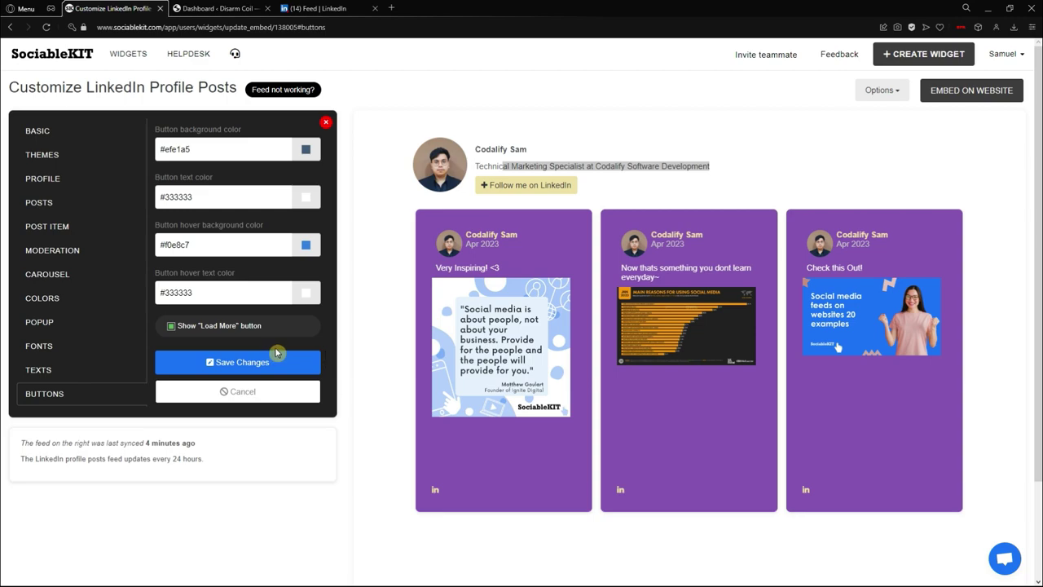
pyautogui.click(378, 249)
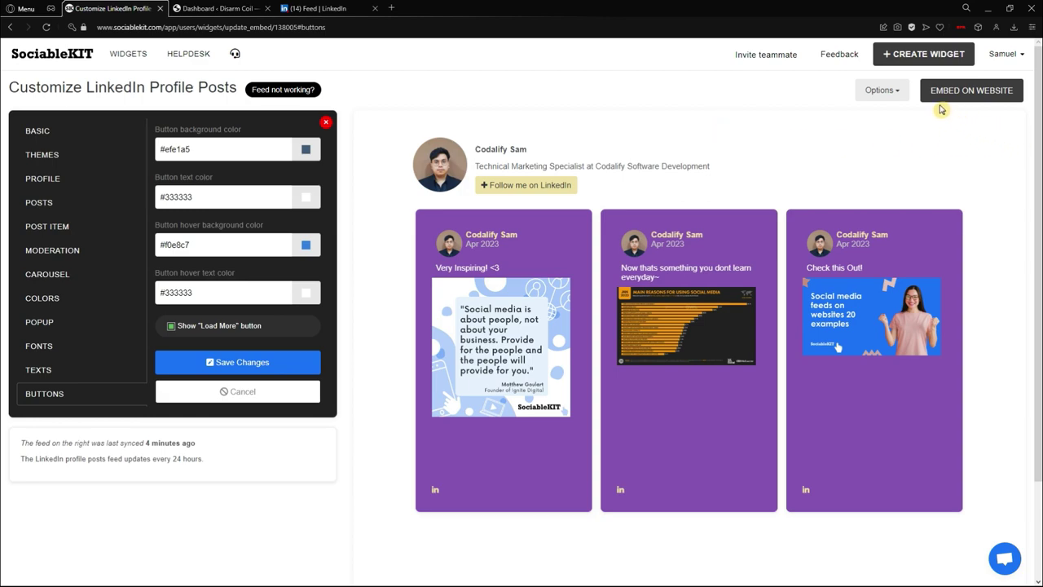
# Choose Wordpress as the website builder for embedding the widget and copy its Javascript code.
pyautogui.click(988, 98)
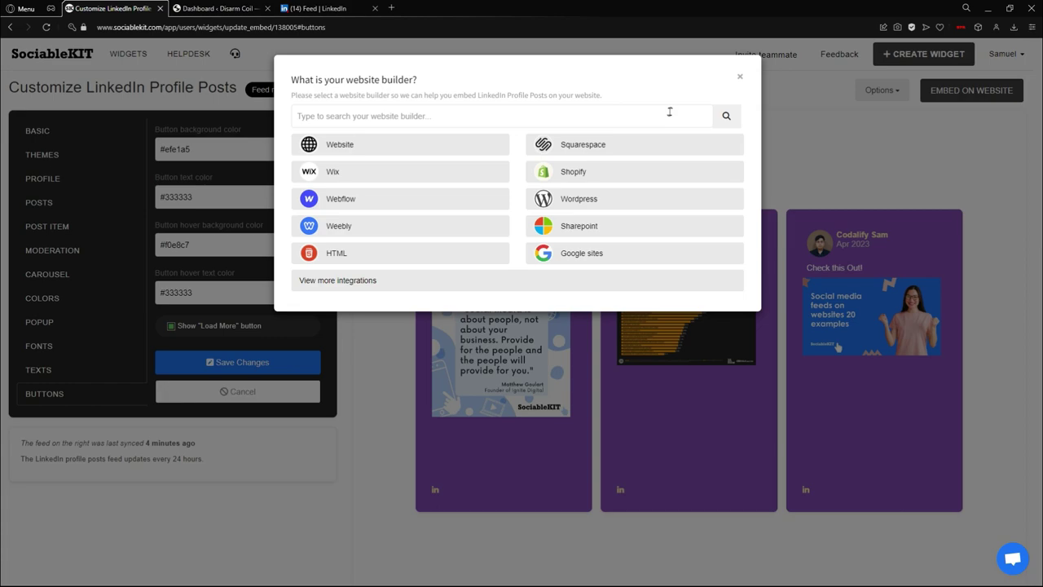
pyautogui.click(653, 201)
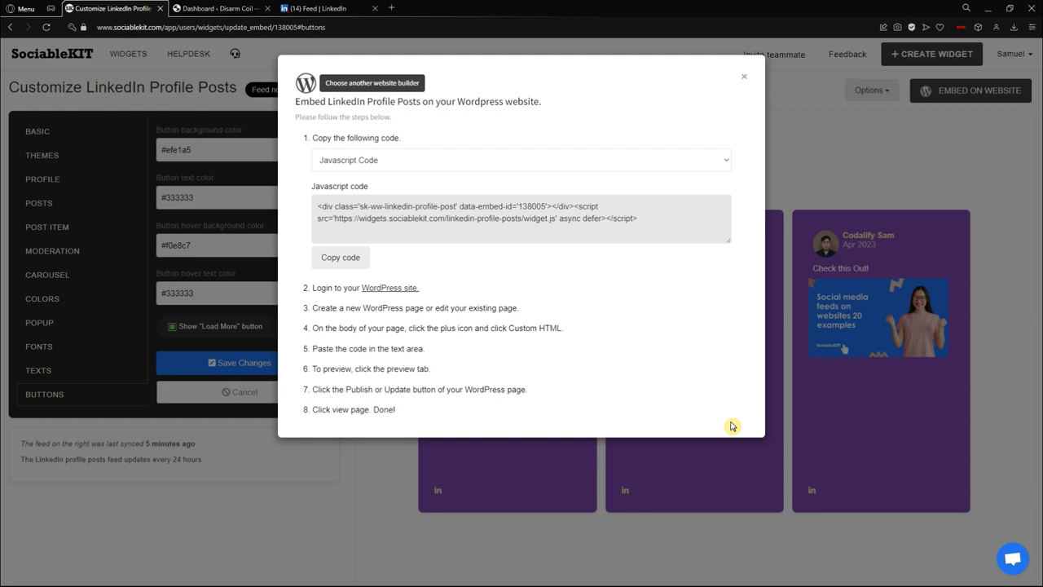
pyautogui.click(362, 259)
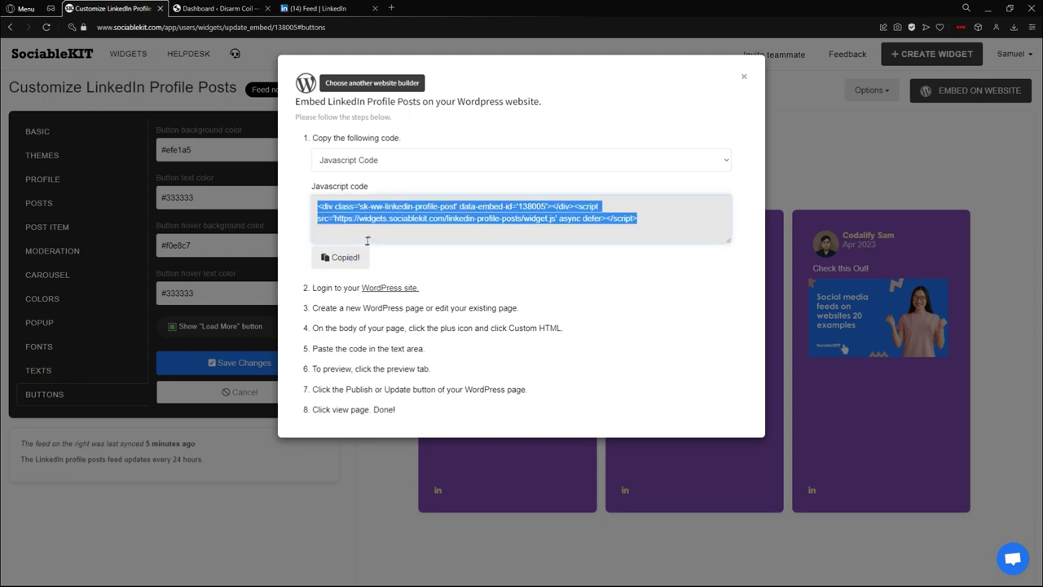
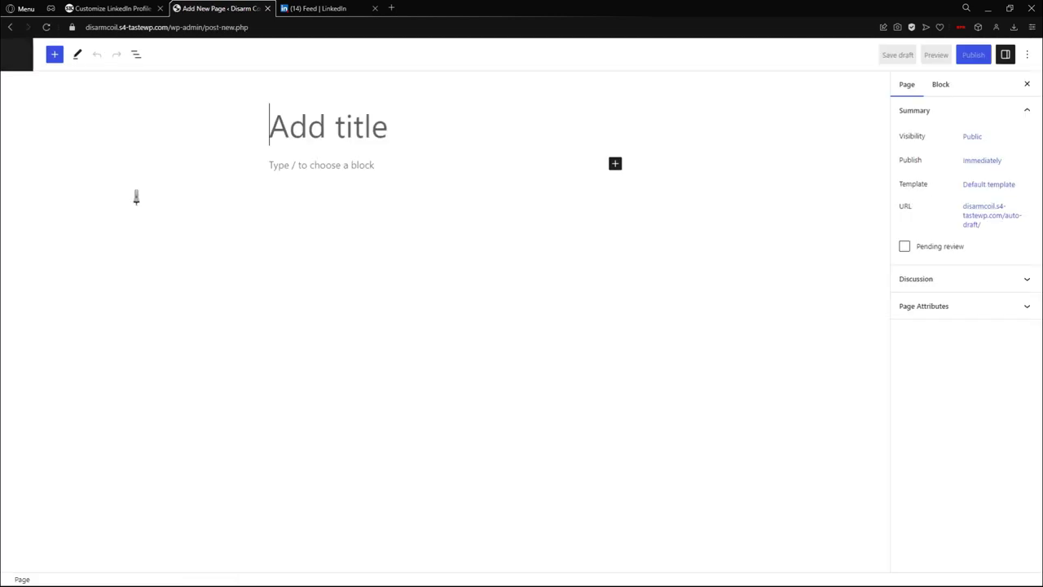
# Title the new WordPress page SamProfilePosts and place the cursor in the empty body block.
pyautogui.click(409, 131)
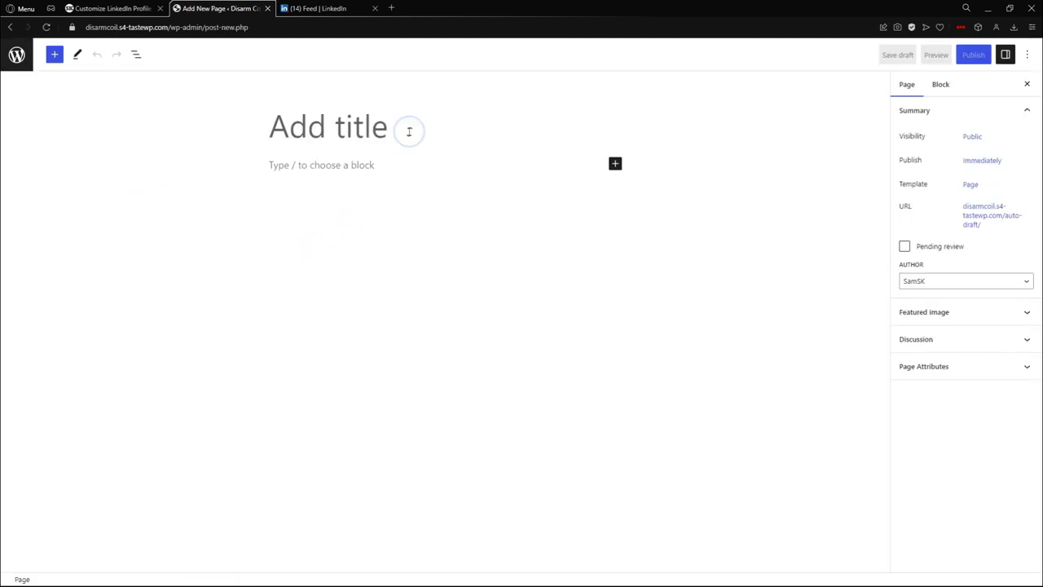
pyautogui.press('capslock')
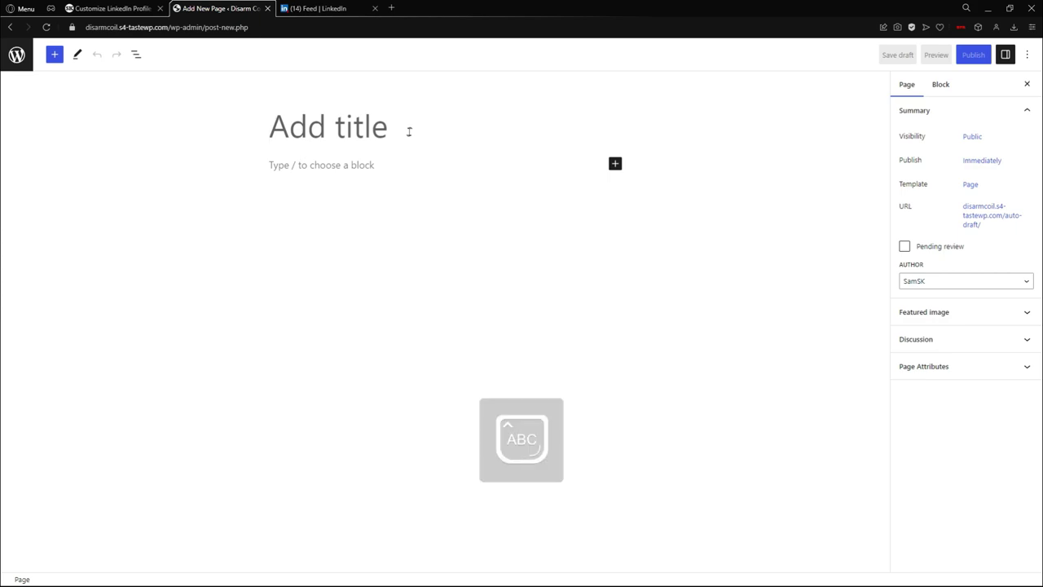
pyautogui.write('C')
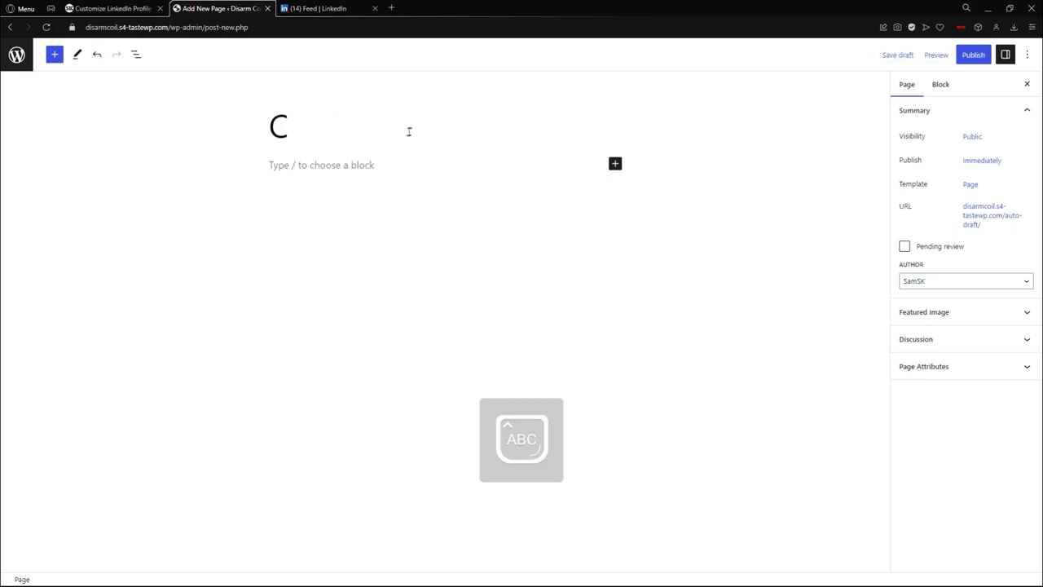
pyautogui.press('BackSpace')
pyautogui.write('S')
pyautogui.press('capslock')
pyautogui.write('amProfil')
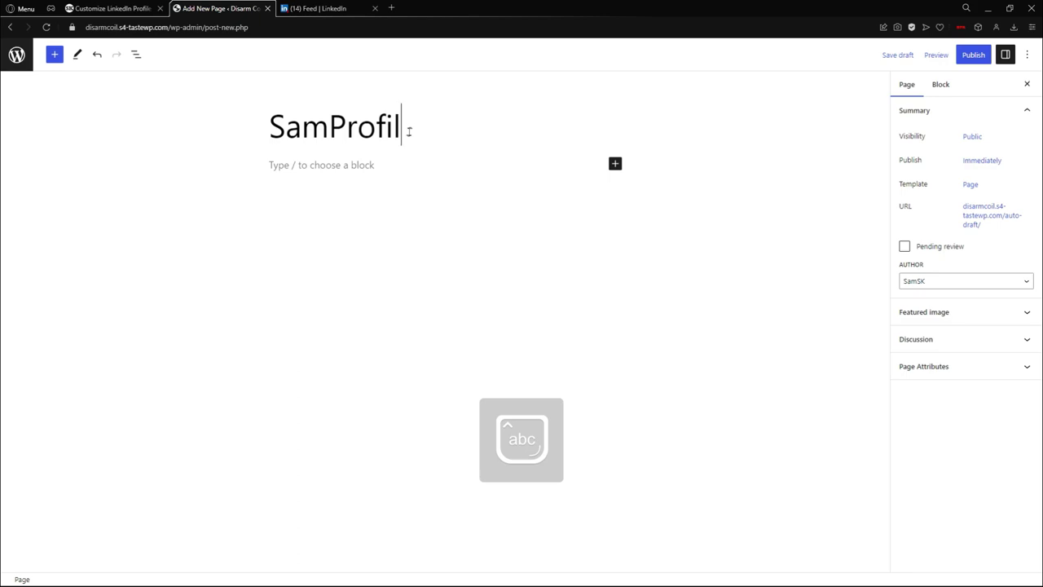
pyautogui.write('e')
pyautogui.press('capslock')
pyautogui.write('P')
pyautogui.press('capslock')
pyautogui.write('osts')
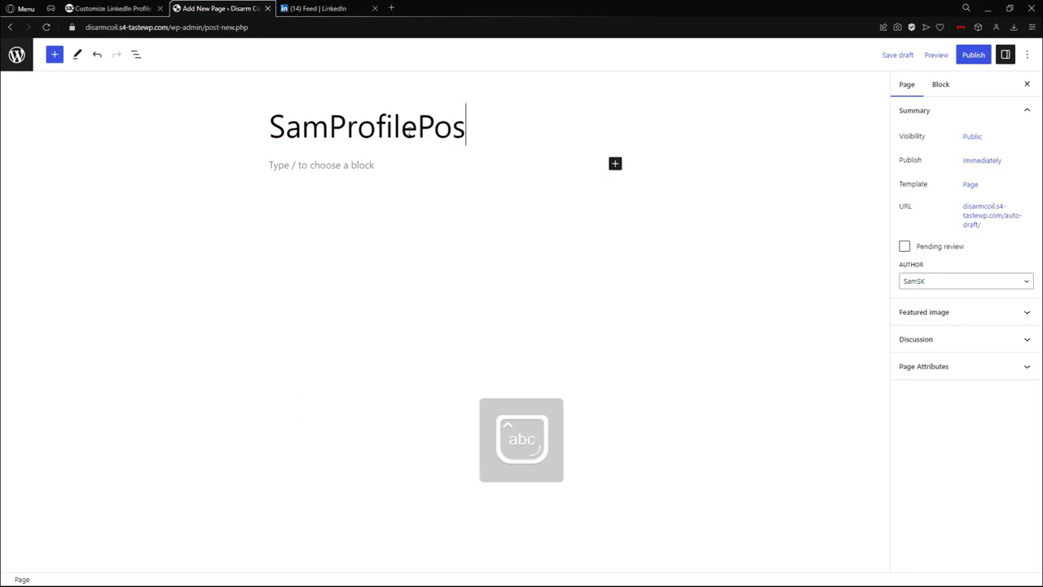
pyautogui.click(466, 161)
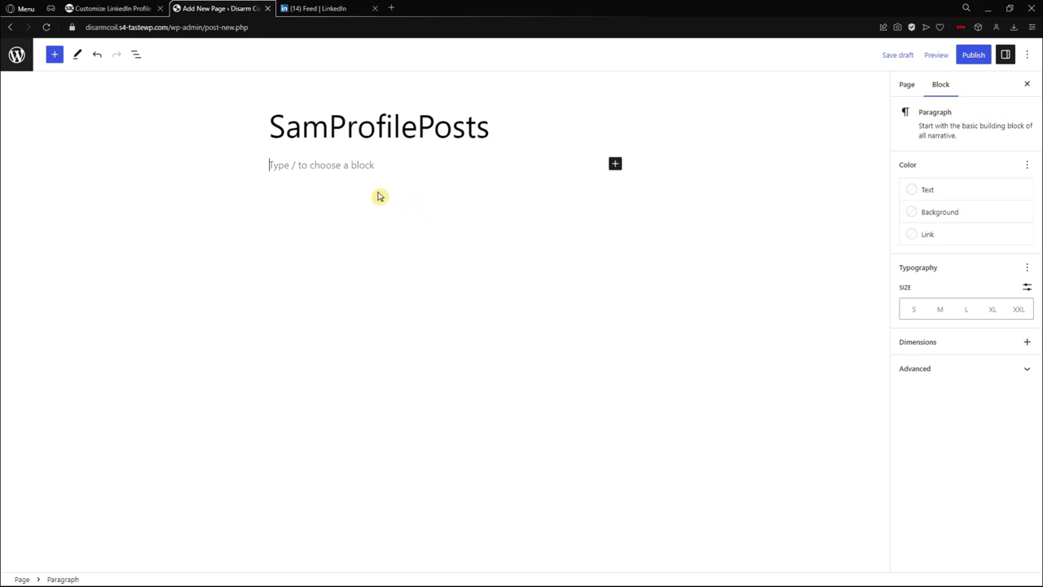
# Reopen SociableKIT's Wordpress embed instructions, copy the widget's Javascript code again and return to the SamProfilePosts page editor.
pyautogui.hotkey('ctrl', 'Tab')
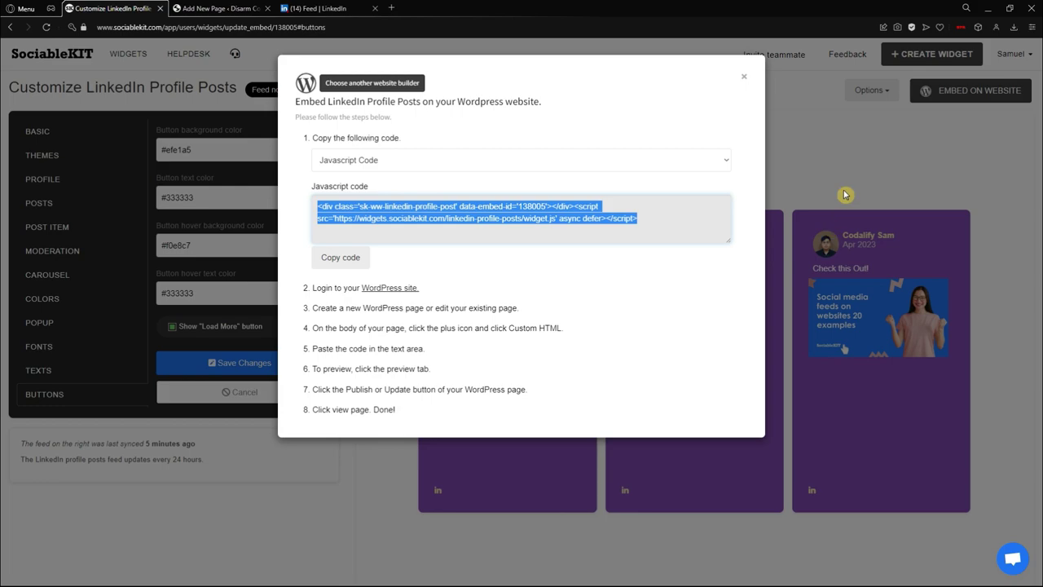
pyautogui.click(743, 76)
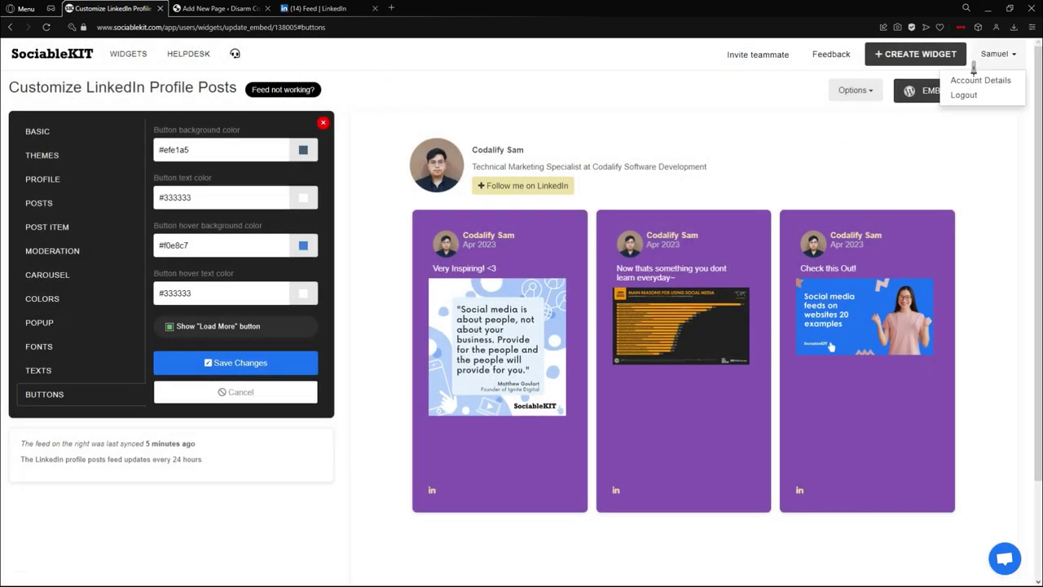
pyautogui.click(910, 90)
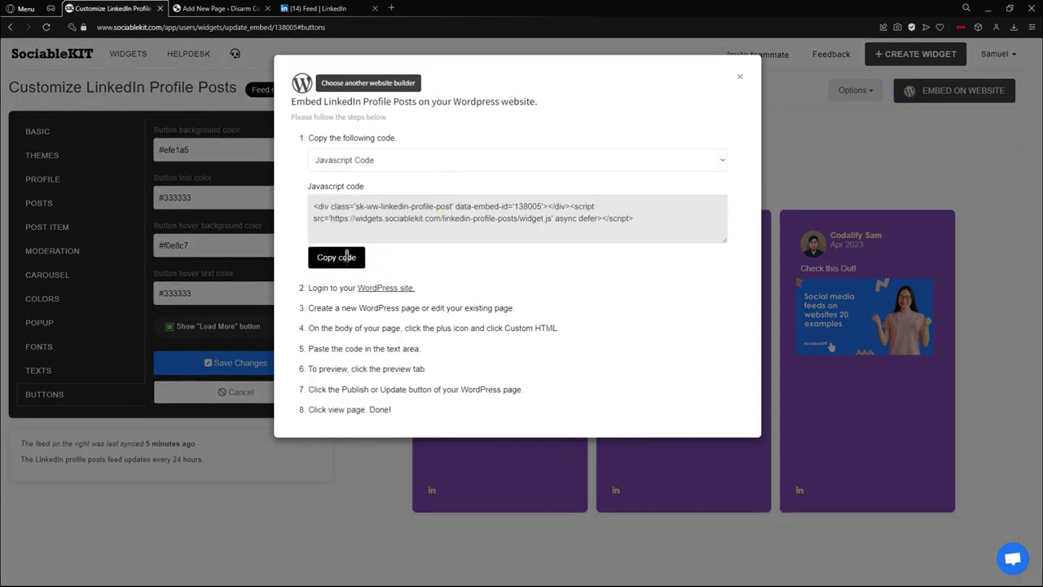
pyautogui.click(335, 254)
pyautogui.hotkey('ctrl', 'Tab')
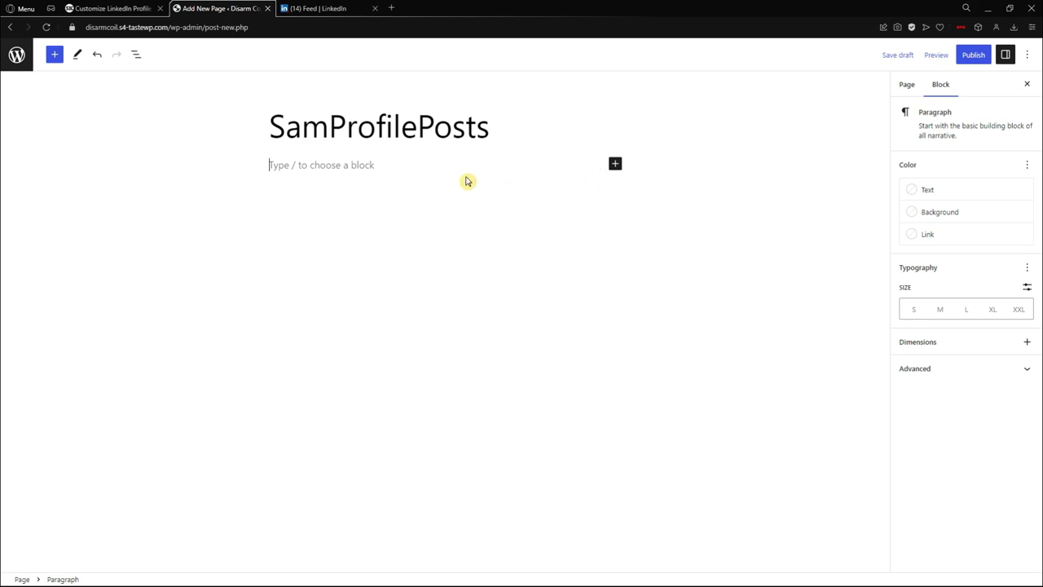
pyautogui.rightClick(374, 164)
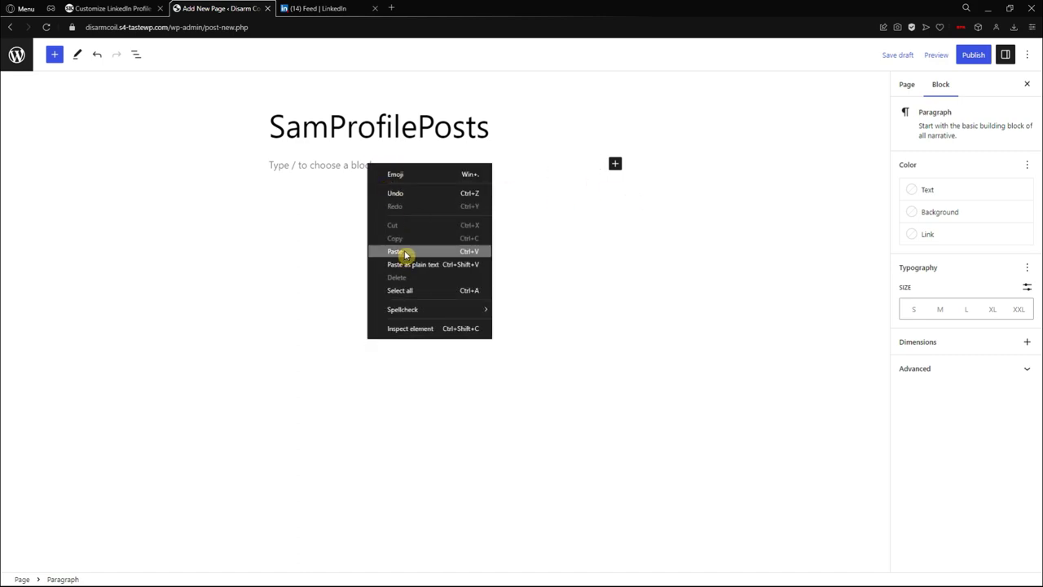
pyautogui.click(586, 246)
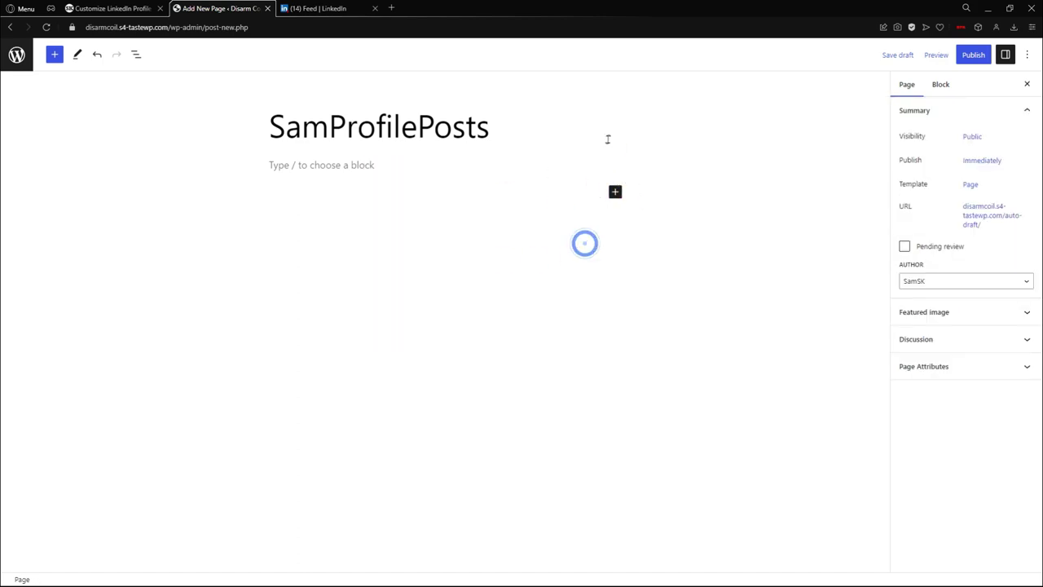
# Find the Custom HTML block and insert it into the body of the SamProfilePosts page.
pyautogui.click(601, 169)
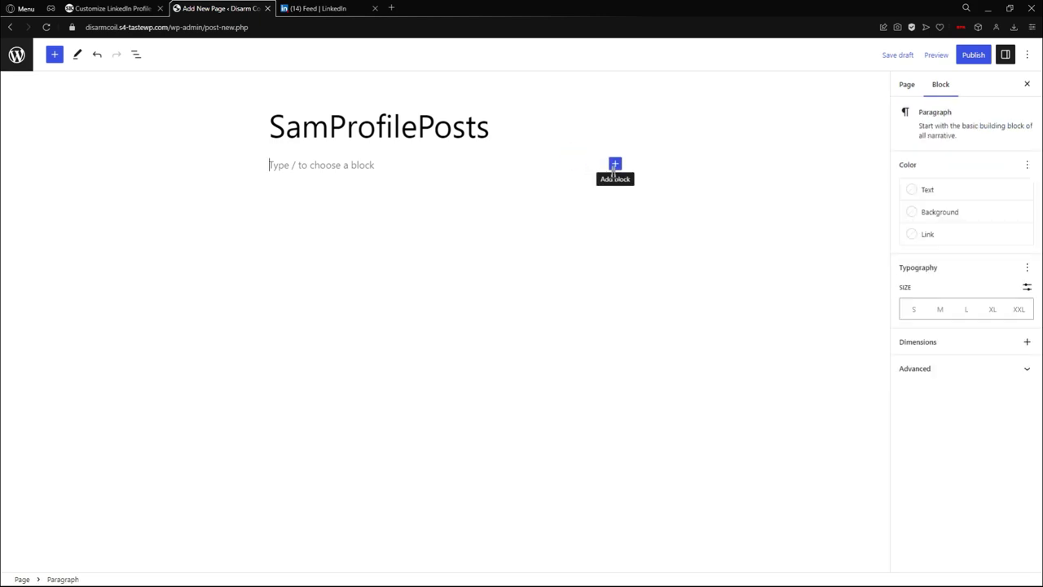
pyautogui.click(615, 165)
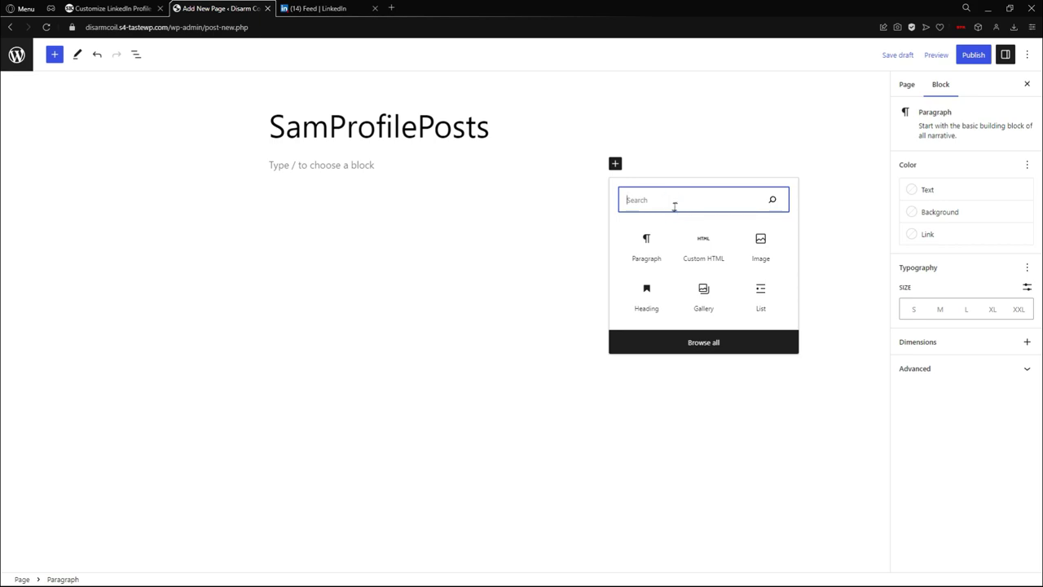
pyautogui.write('Cu')
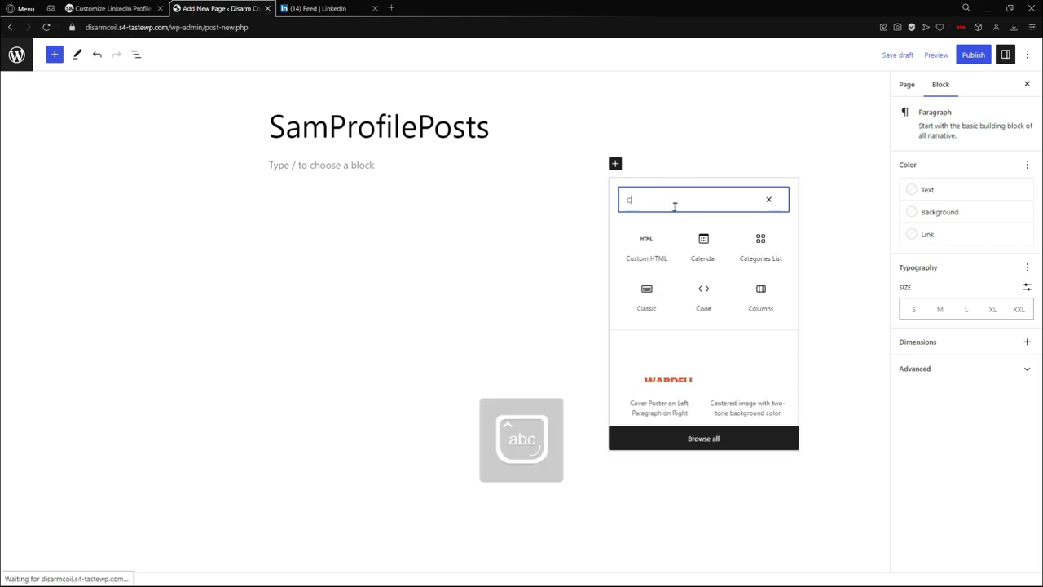
pyautogui.click(646, 249)
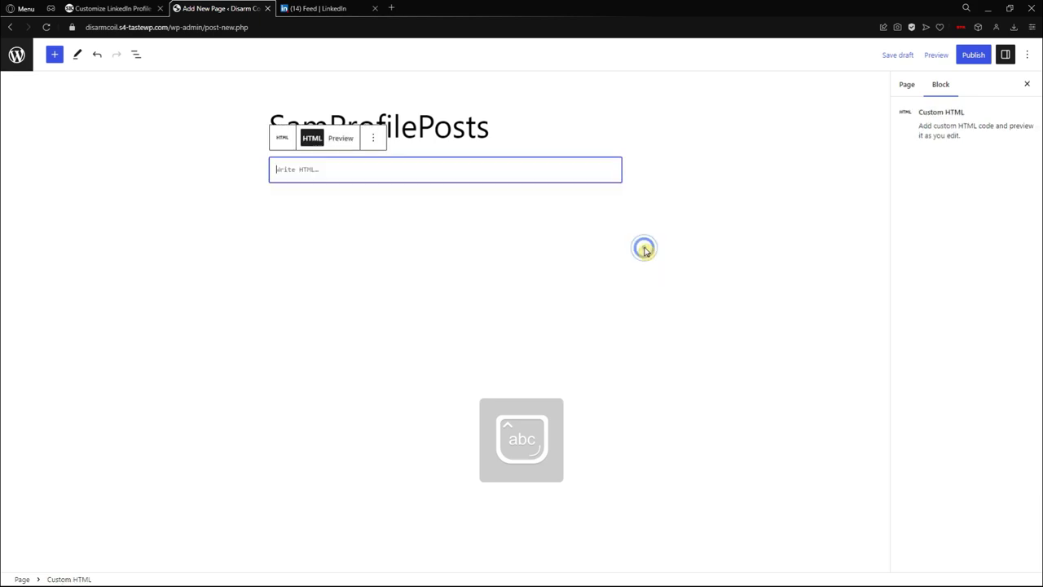
# Paste the copied widget code into the Custom HTML block and deselect the block.
pyautogui.rightClick(517, 175)
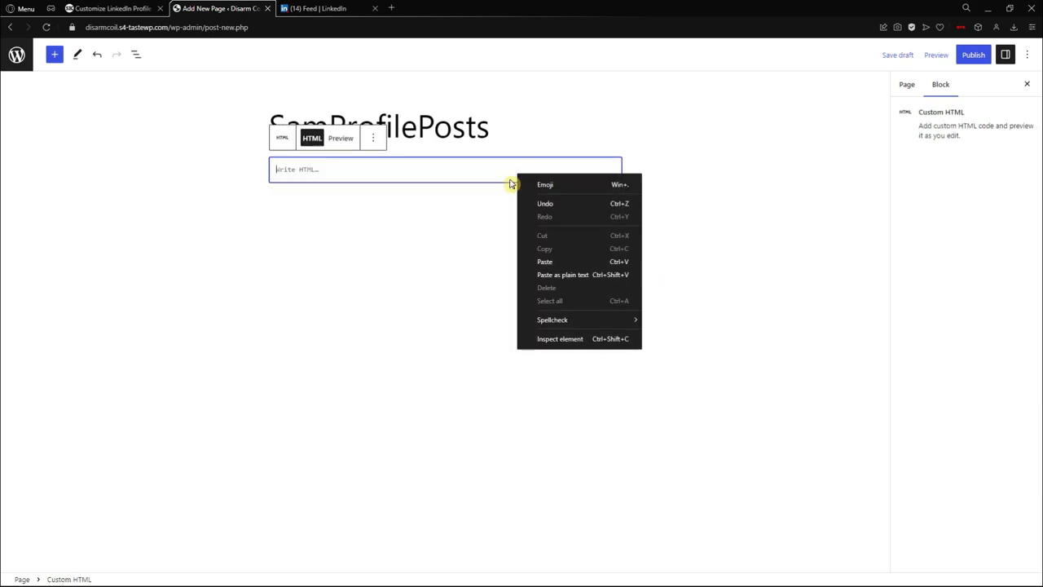
pyautogui.click(551, 261)
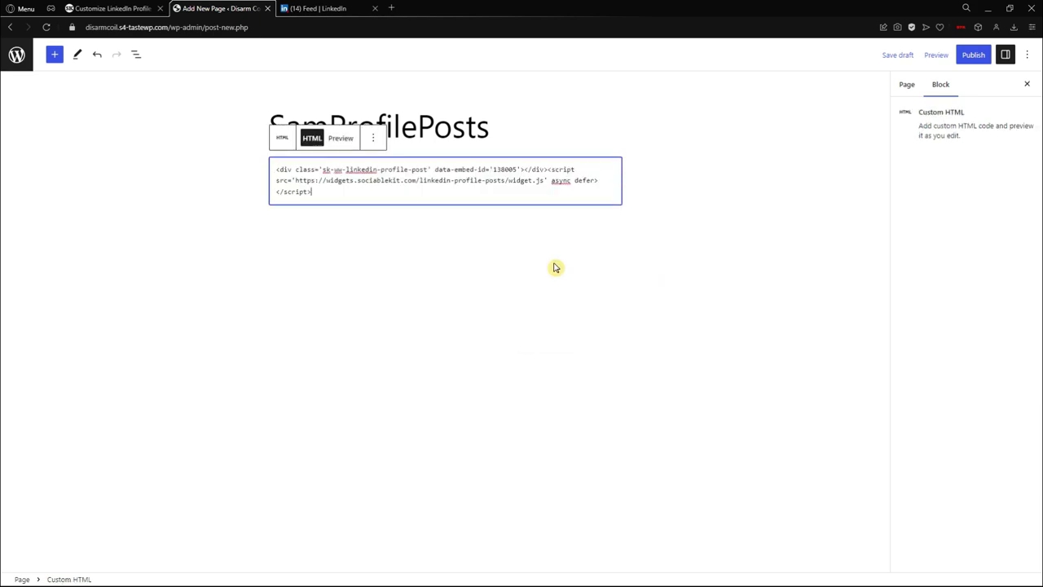
pyautogui.click(522, 279)
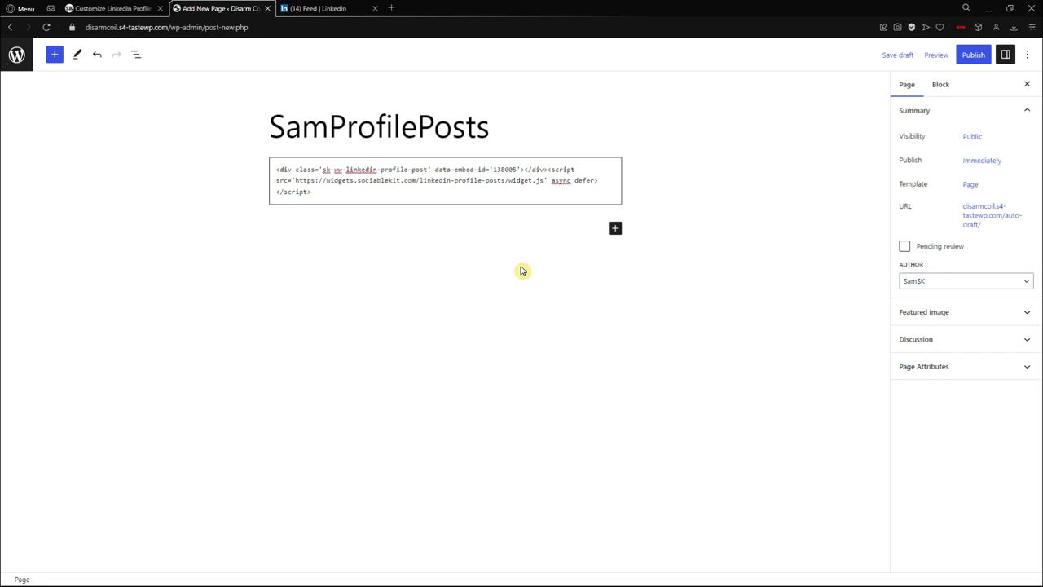
# Save the draft, publish the SamProfilePosts page and view it live.
pyautogui.hotkey('ctrl', 's')
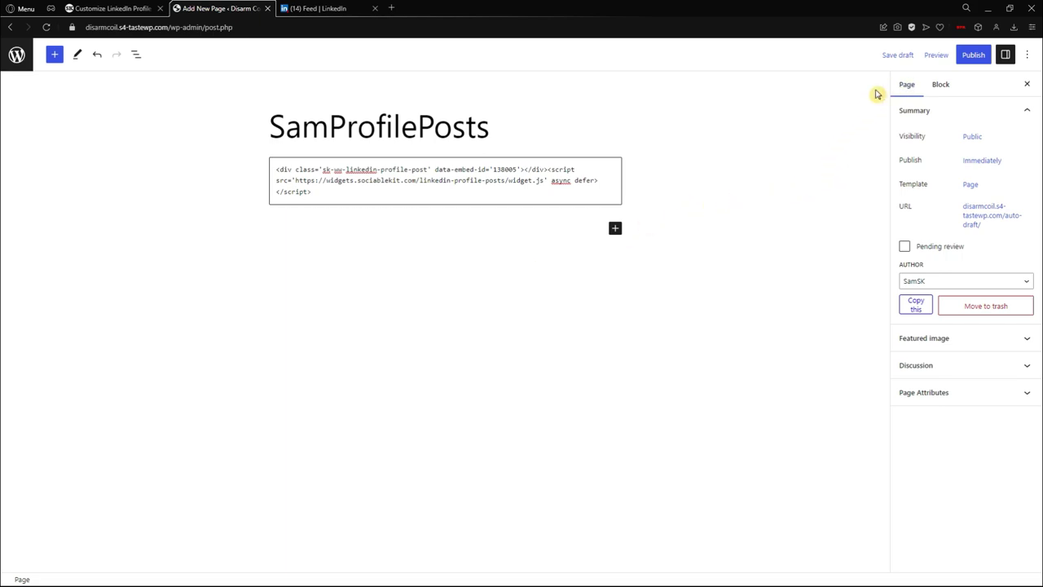
pyautogui.click(974, 57)
pyautogui.click(945, 54)
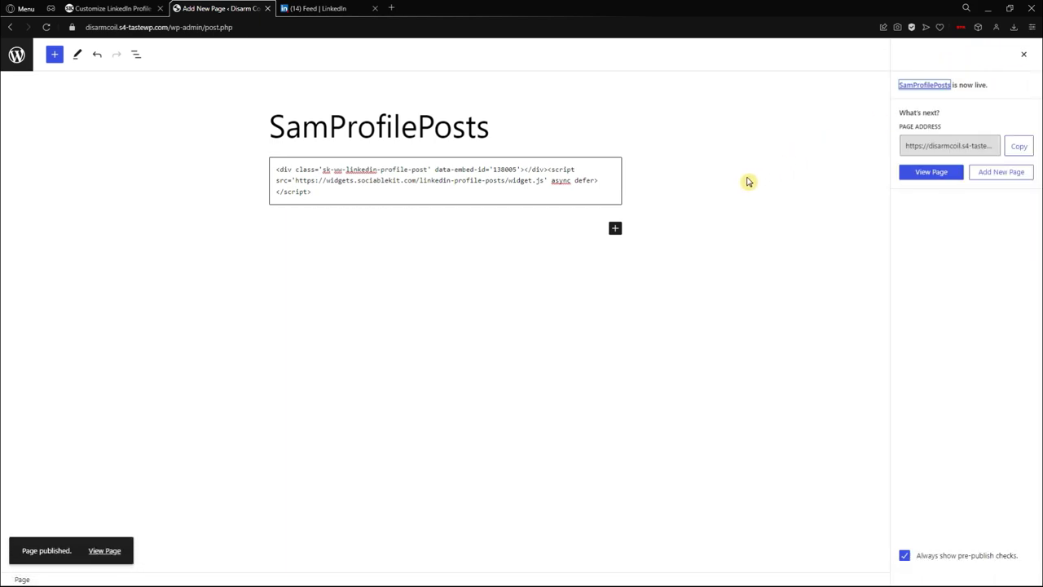
pyautogui.click(105, 558)
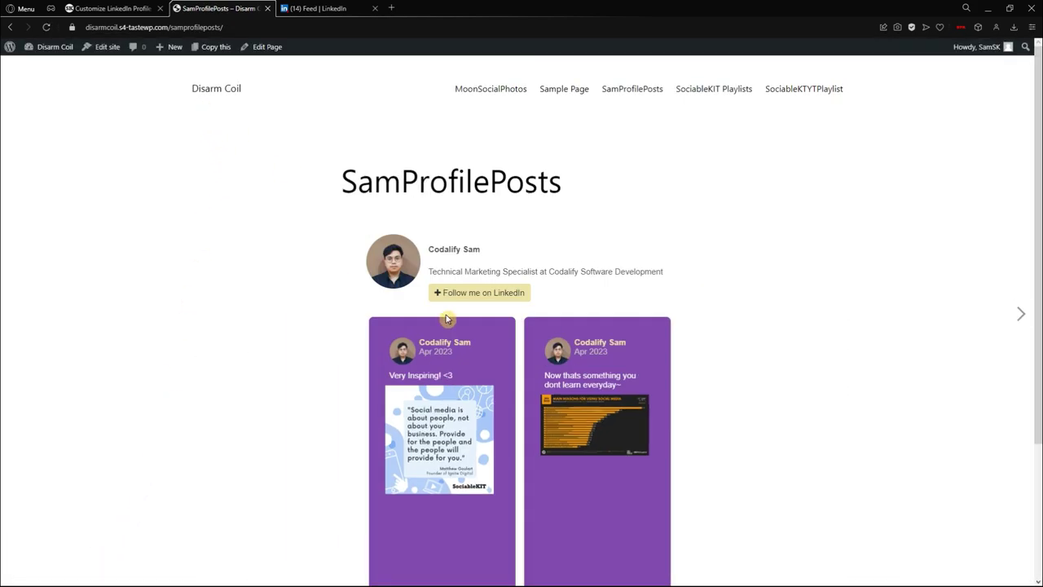
# Examine the embedded widget on the published page, moving its post carousel forward and back.
pyautogui.scroll(-1, 379, 289)
pyautogui.scroll(-1, 448, 294)
pyautogui.click(701, 315)
pyautogui.scroll(2, 677, 313)
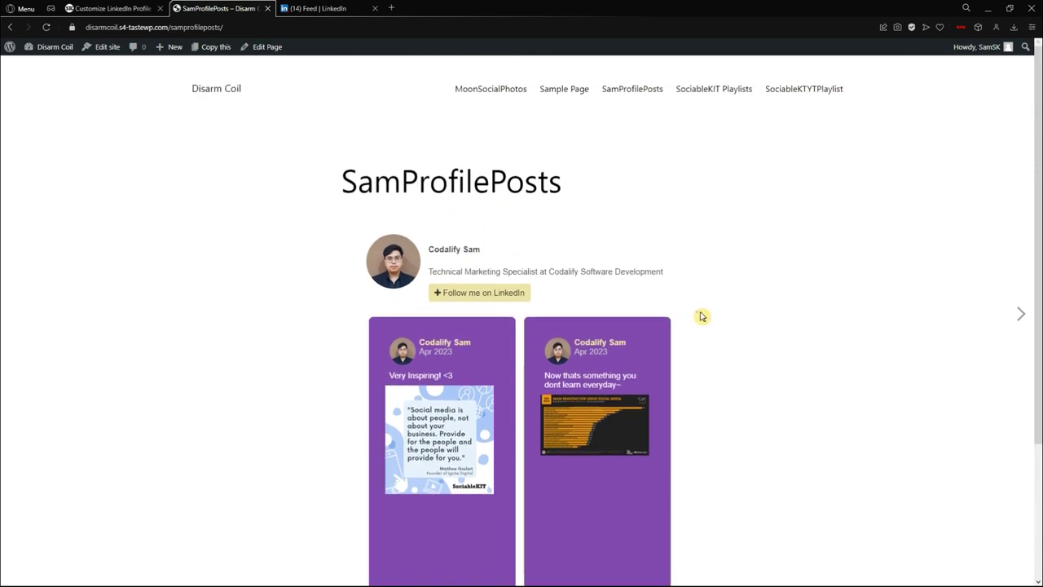
pyautogui.scroll(-2, 798, 277)
pyautogui.click(1019, 133)
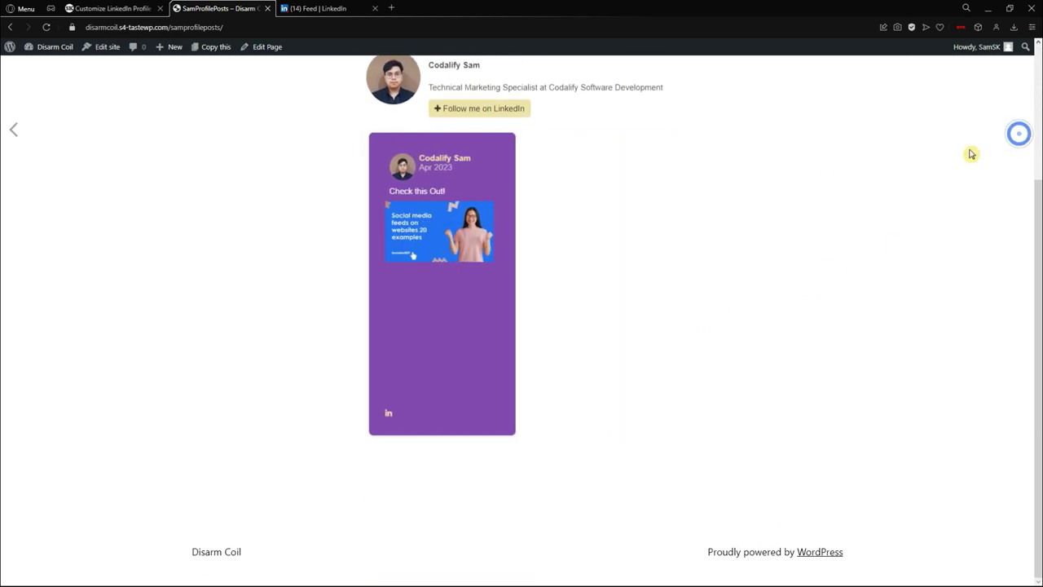
pyautogui.click(16, 136)
pyautogui.scroll(1, 272, 243)
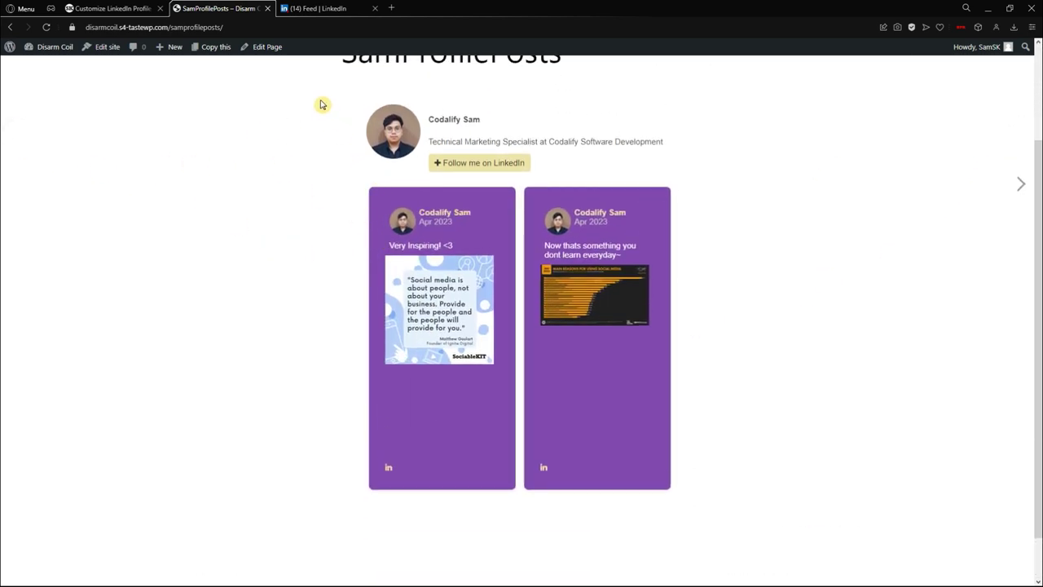
pyautogui.scroll(2, 264, 120)
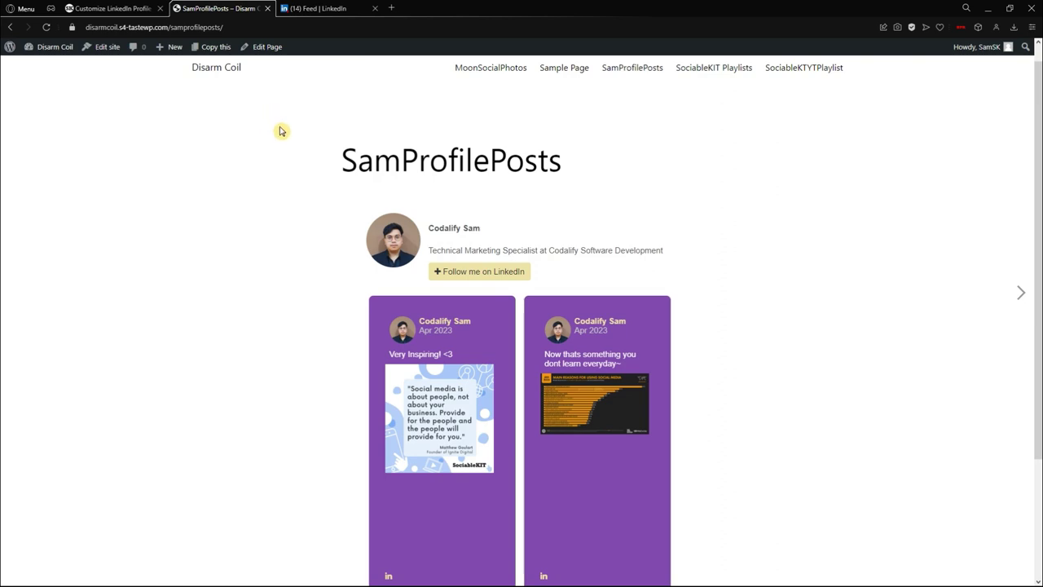
pyautogui.click(1022, 294)
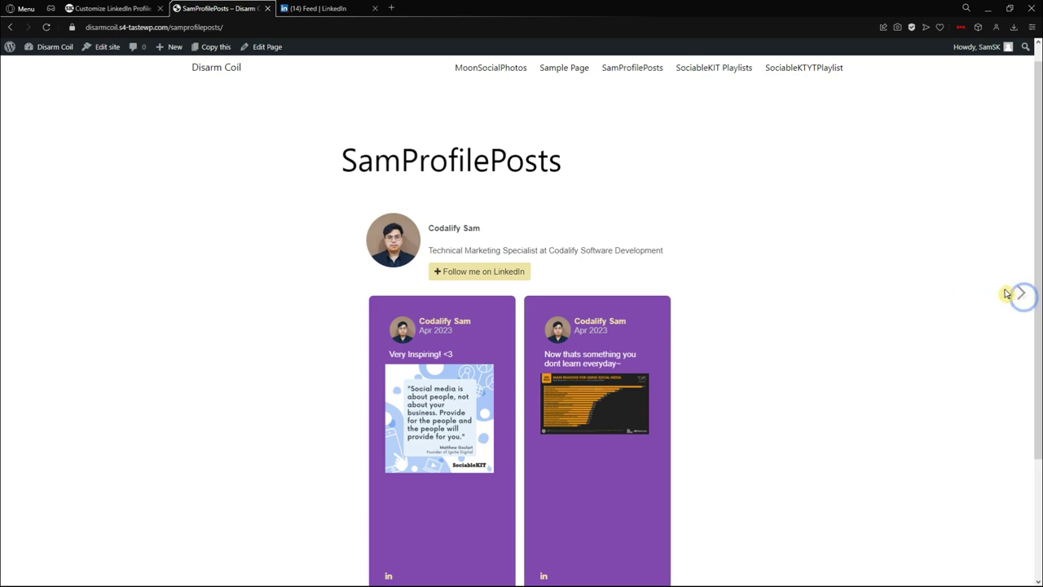
pyautogui.click(13, 293)
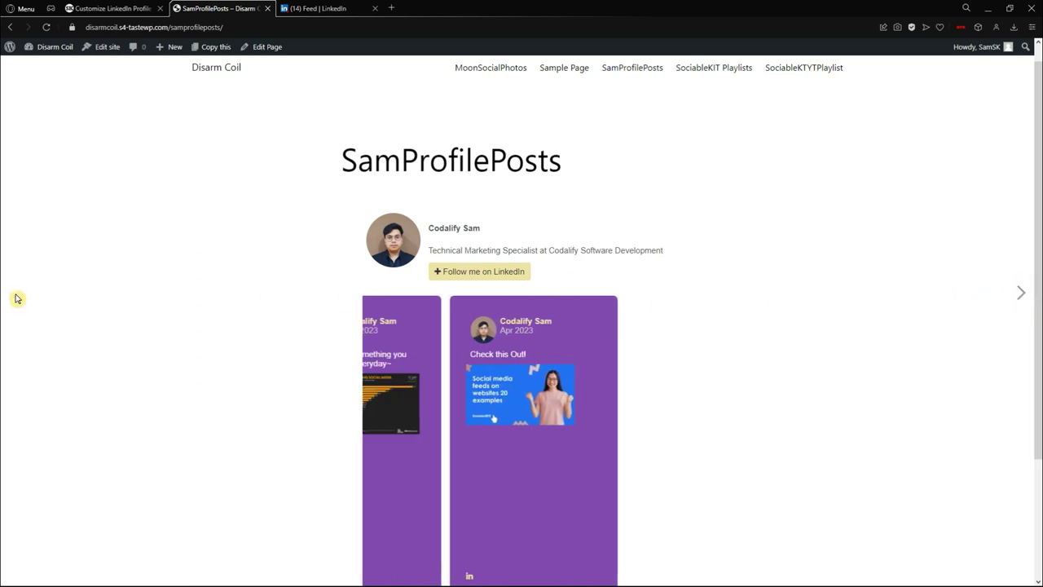
pyautogui.click(1021, 295)
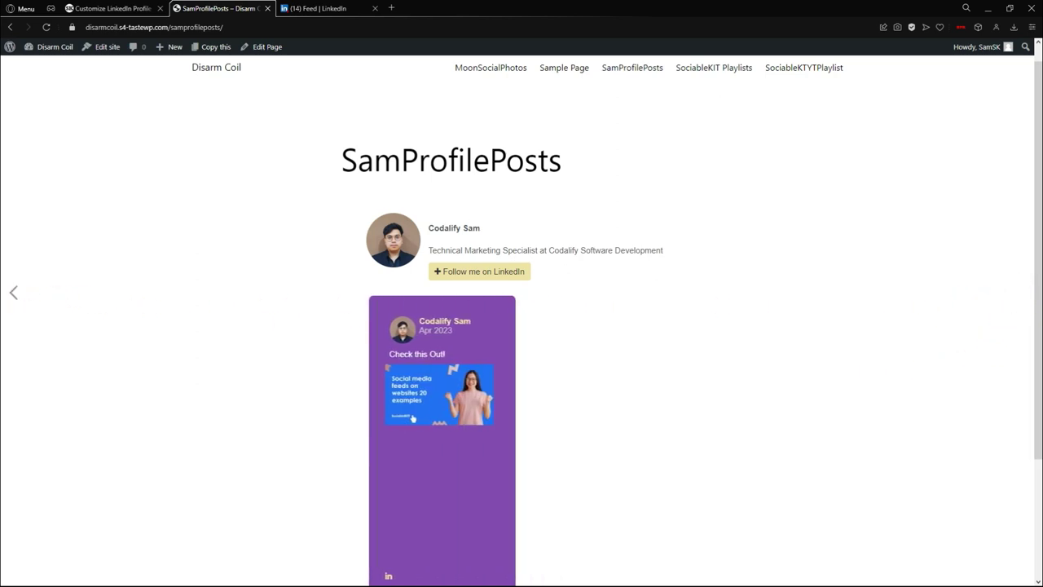
pyautogui.click(12, 295)
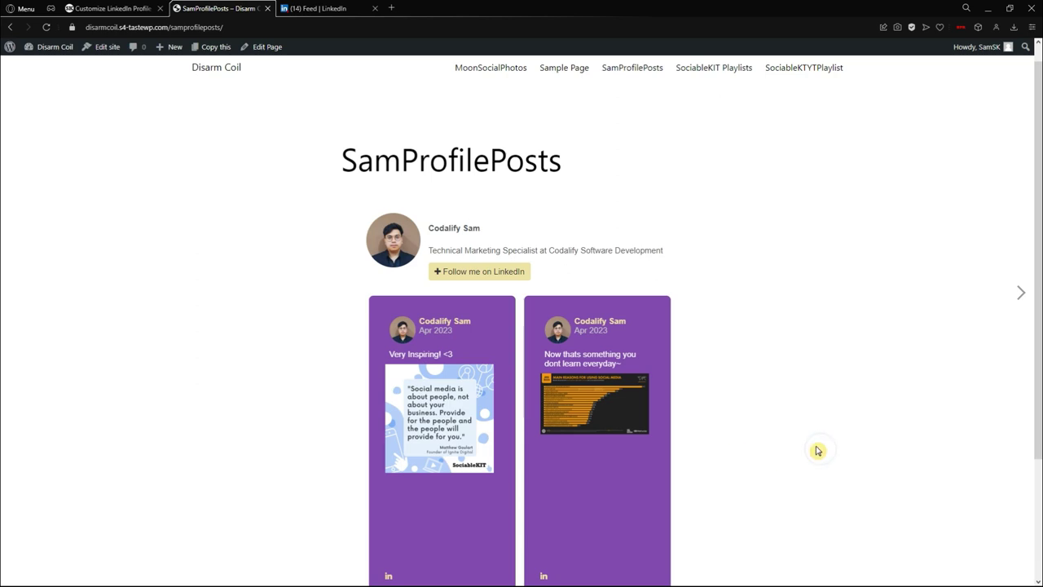
# Open the first post in the widget's popup, advance to the next post and close the popup.
pyautogui.scroll(-1, 829, 448)
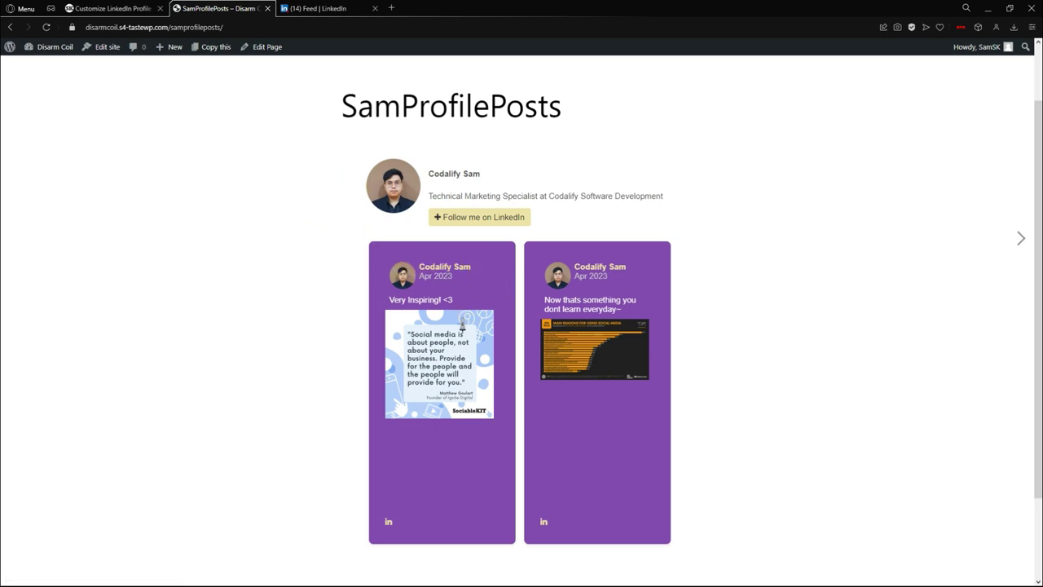
pyautogui.click(453, 338)
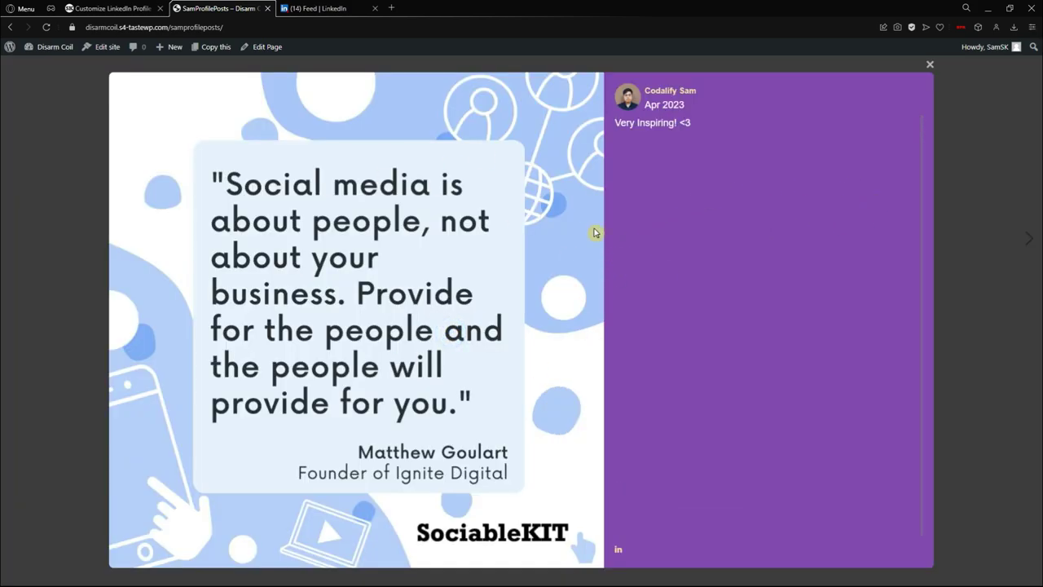
pyautogui.click(1015, 203)
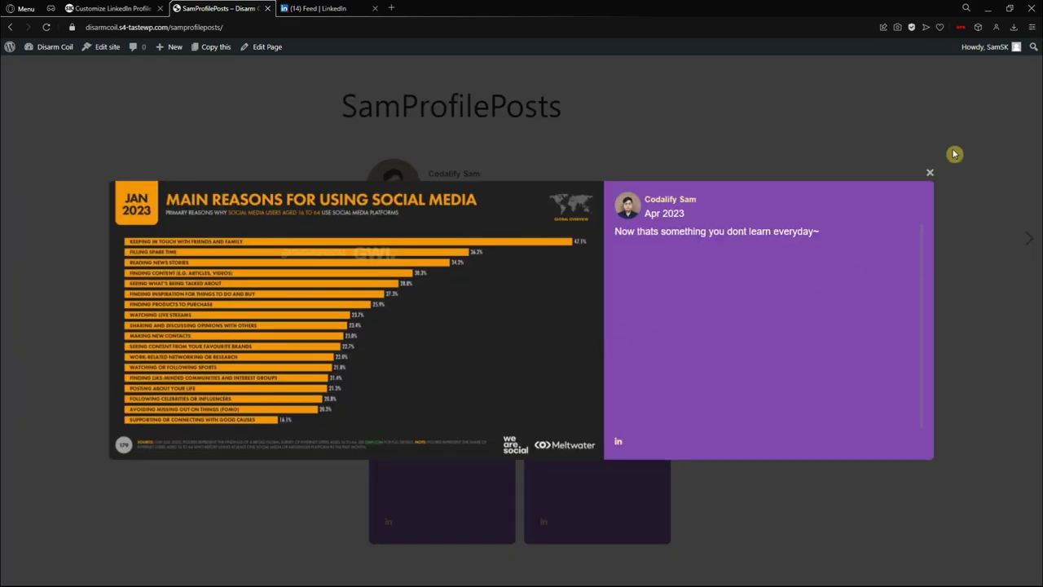
pyautogui.click(930, 174)
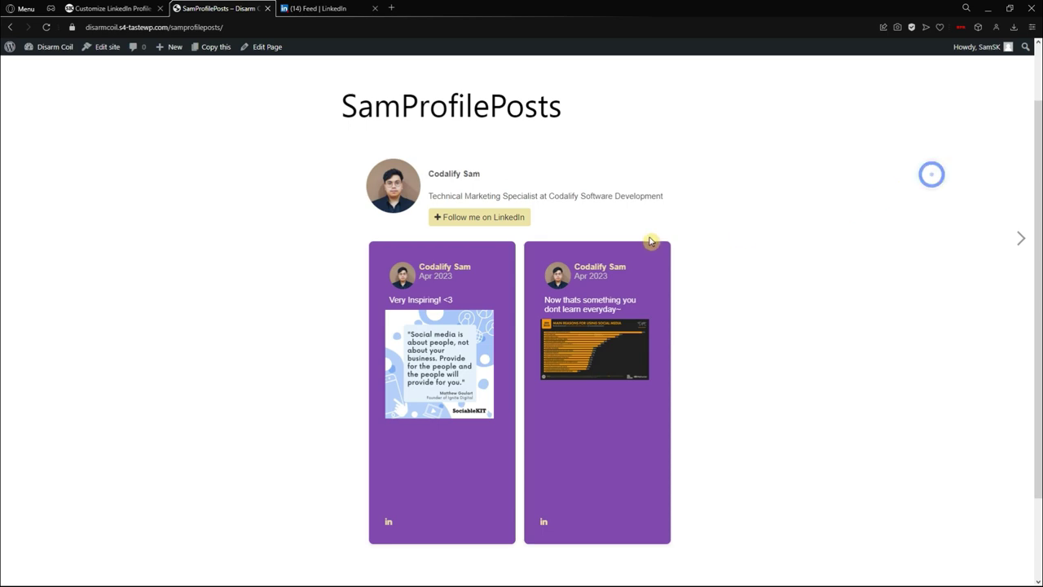
# Follow the widget's "Follow me on LinkedIn" link to check the profile, then return to the SamProfilePosts page.
pyautogui.click(502, 220)
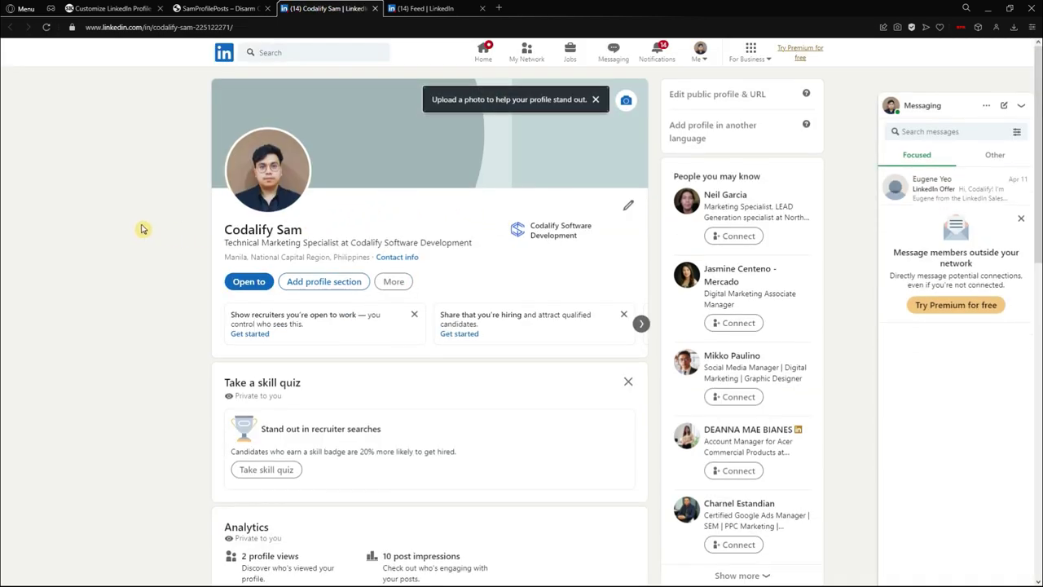
pyautogui.scroll(-1, 140, 230)
pyautogui.hotkey('ctrl', 'Tab')
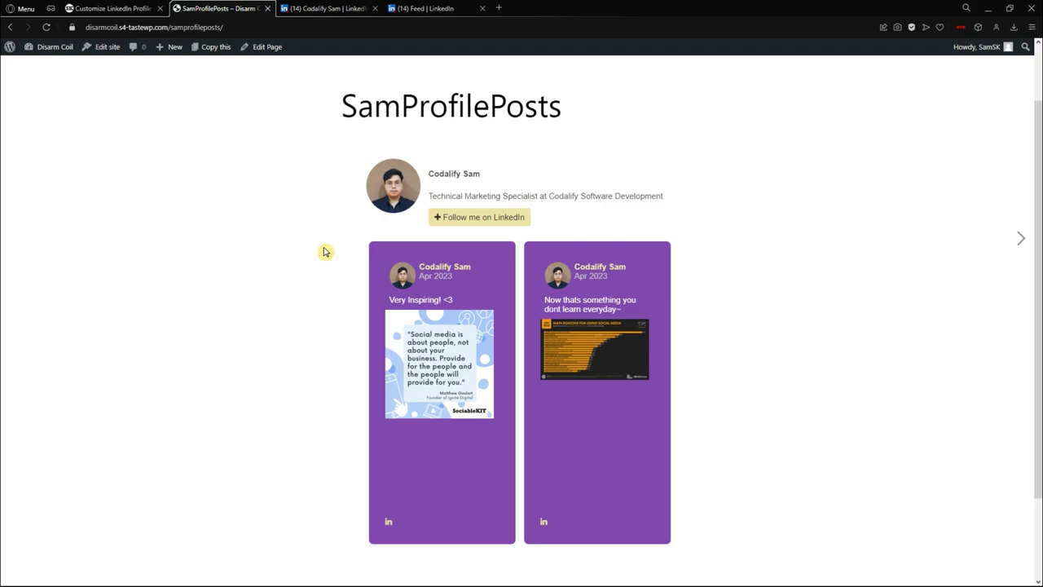
# Load sociablekit.com in place of the LinkedIn profile and go to its pricing page.
pyautogui.click(325, 8)
pyautogui.click(313, 27)
pyautogui.write('sociablekit.com')
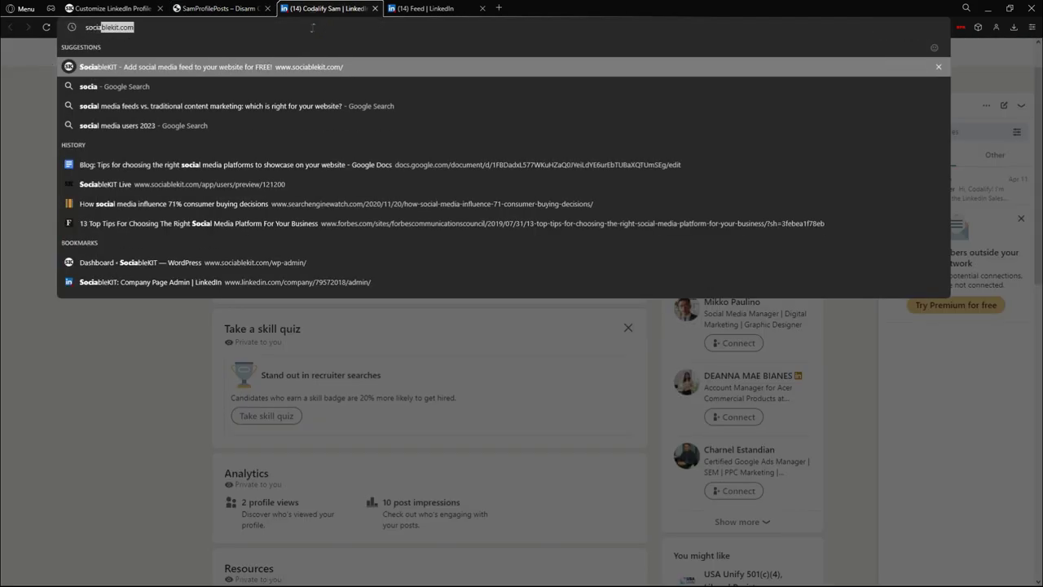
pyautogui.press('Return')
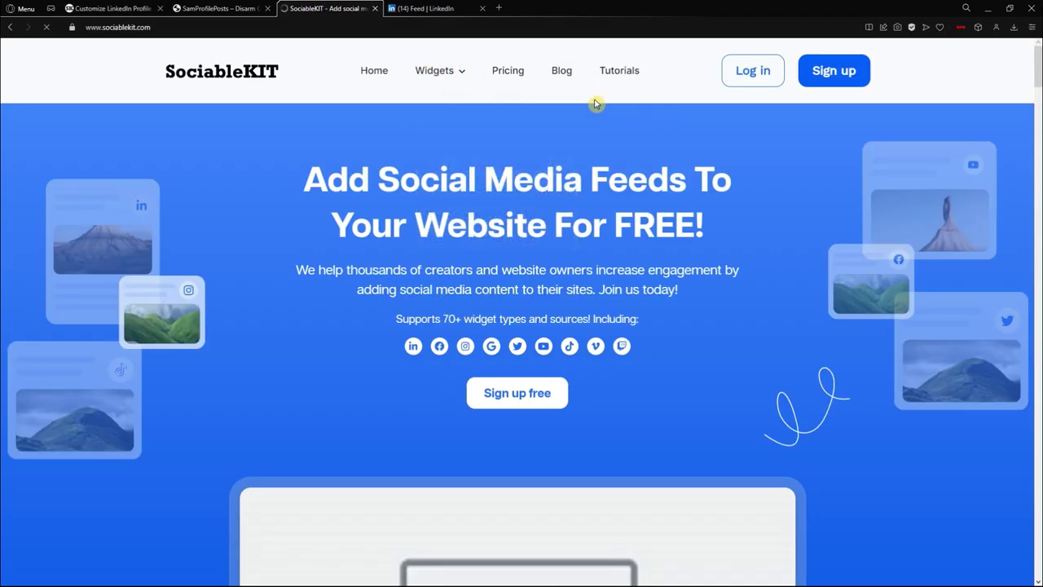
pyautogui.click(508, 72)
# Review the Free plan's features on the pricing page, highlighting its list of included items.
pyautogui.scroll(-2, 366, 272)
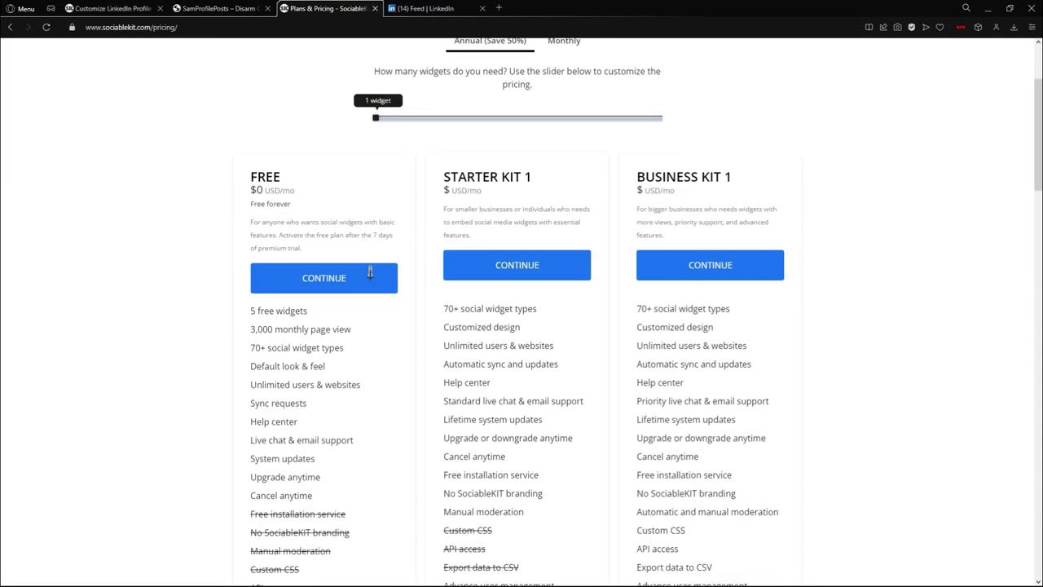
pyautogui.scroll(2, 345, 210)
pyautogui.scroll(-2, 301, 304)
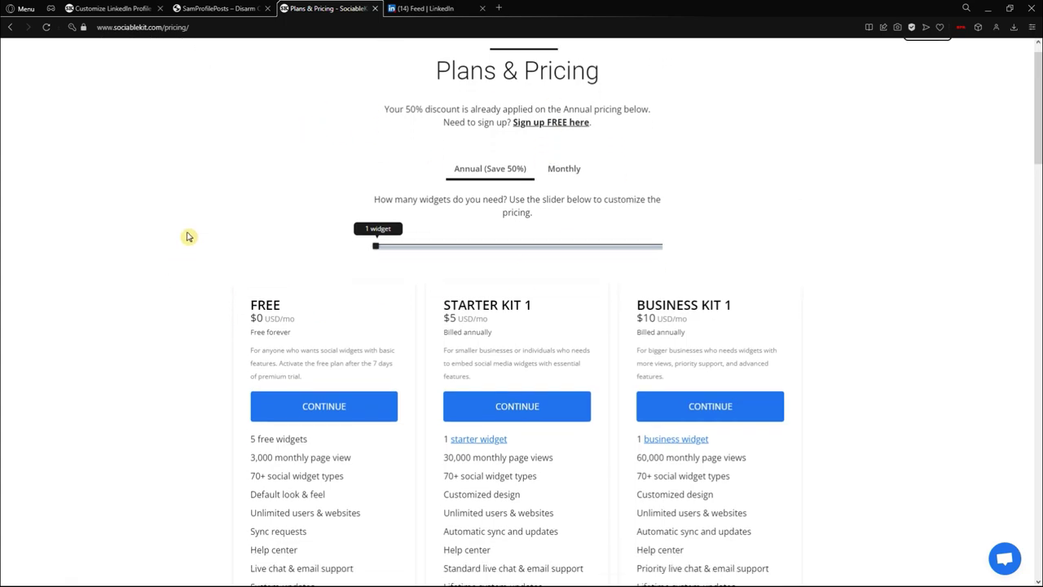
pyautogui.moveTo(239, 225); pyautogui.dragTo(248, 88)
pyautogui.scroll(-4, 380, 291)
pyautogui.scroll(-2, 313, 285)
pyautogui.scroll(6, 217, 183)
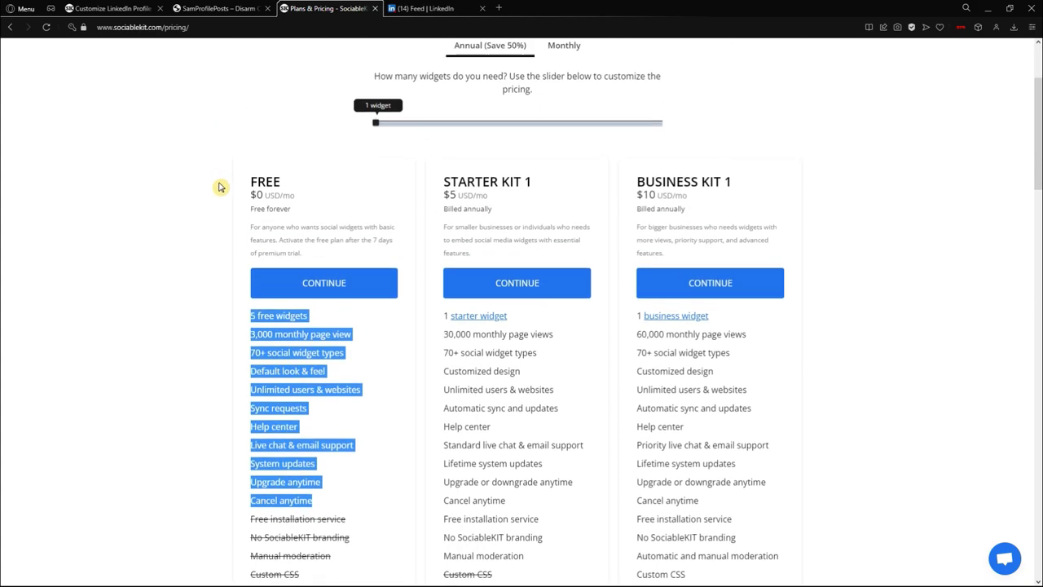
pyautogui.click(217, 182)
# Highlight the Starter Kit 1 plan's name and price and compare its features with those of Business Kit 1.
pyautogui.moveTo(439, 225); pyautogui.dragTo(587, 242)
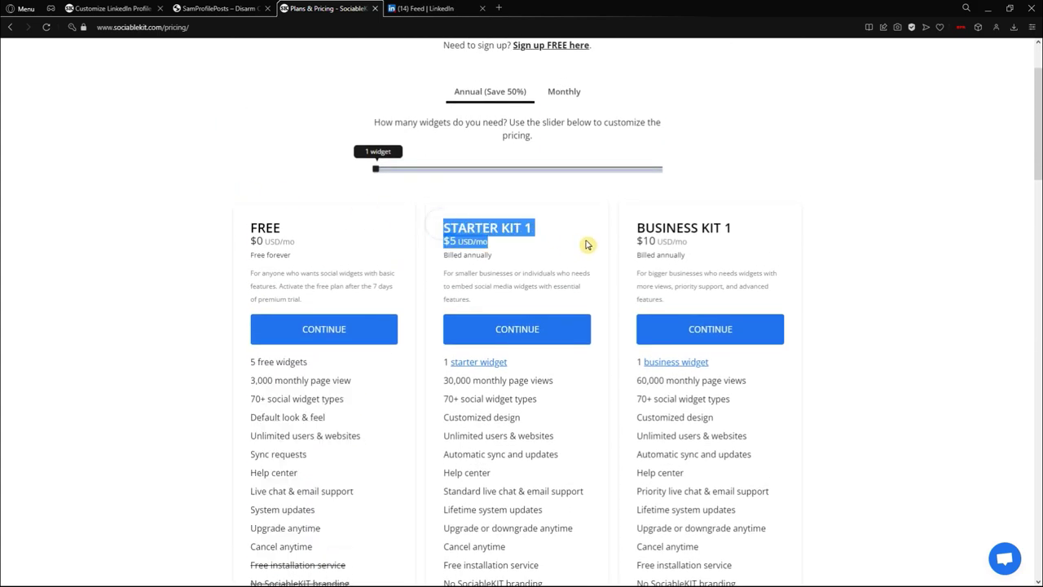
pyautogui.scroll(-1, 508, 230)
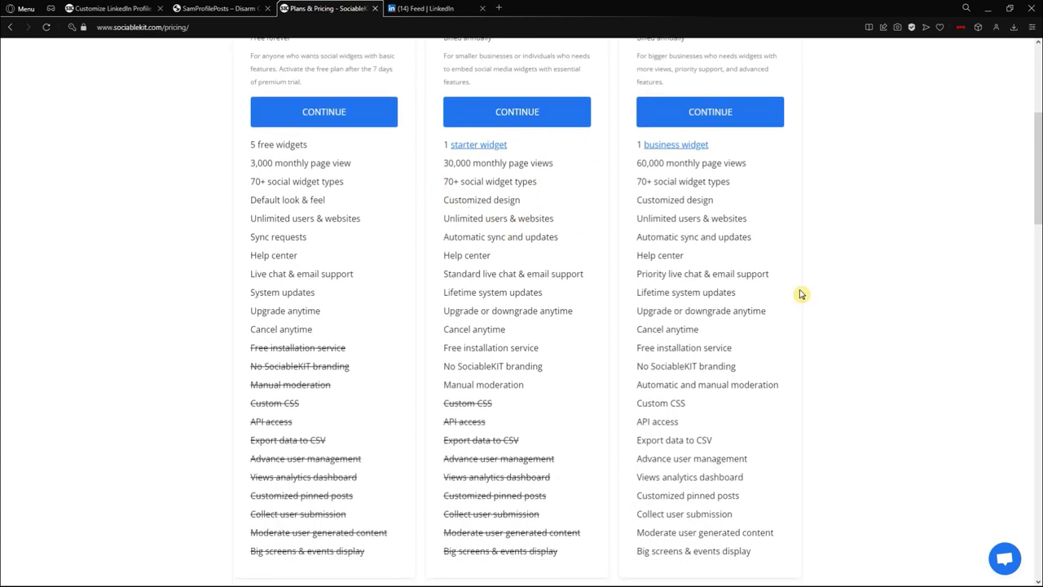
pyautogui.scroll(-1, 803, 287)
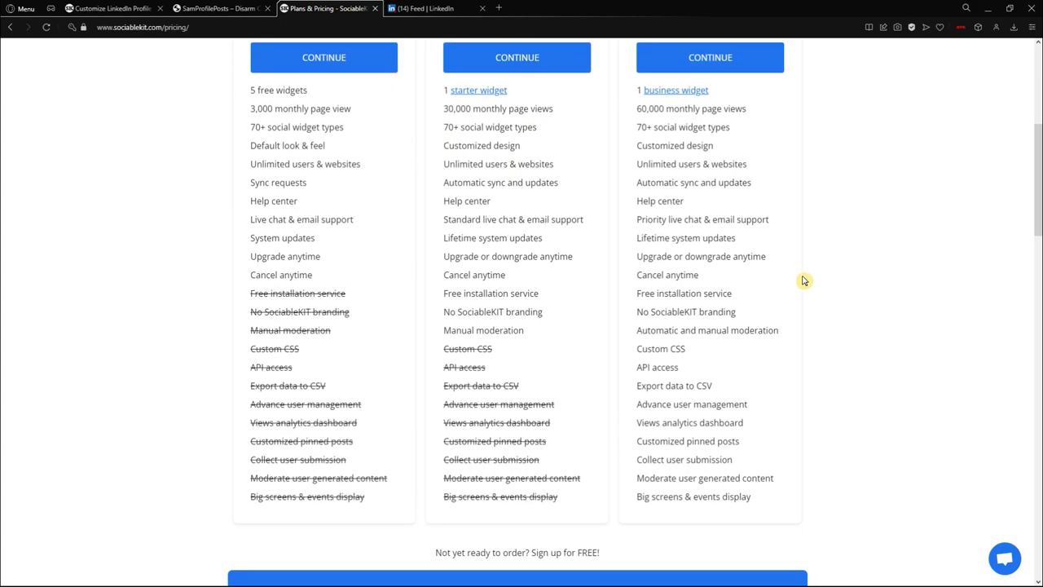
pyautogui.scroll(-2, 835, 338)
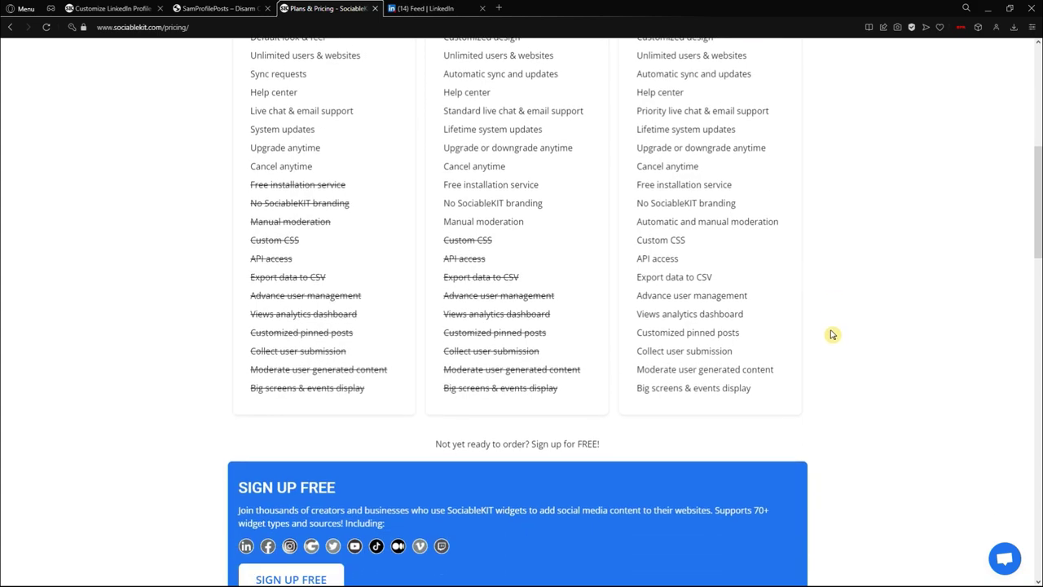
pyautogui.scroll(7, 832, 330)
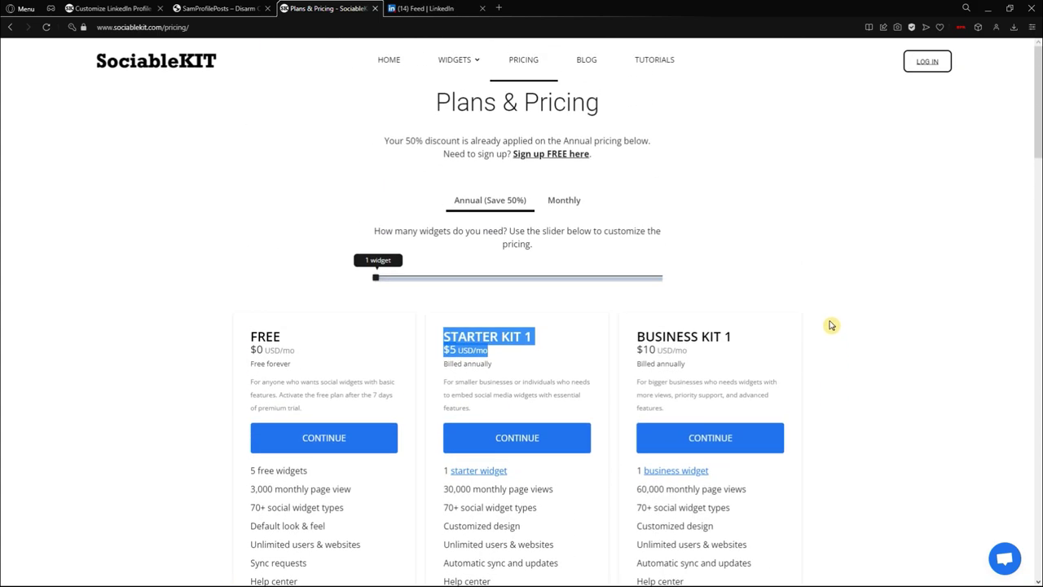